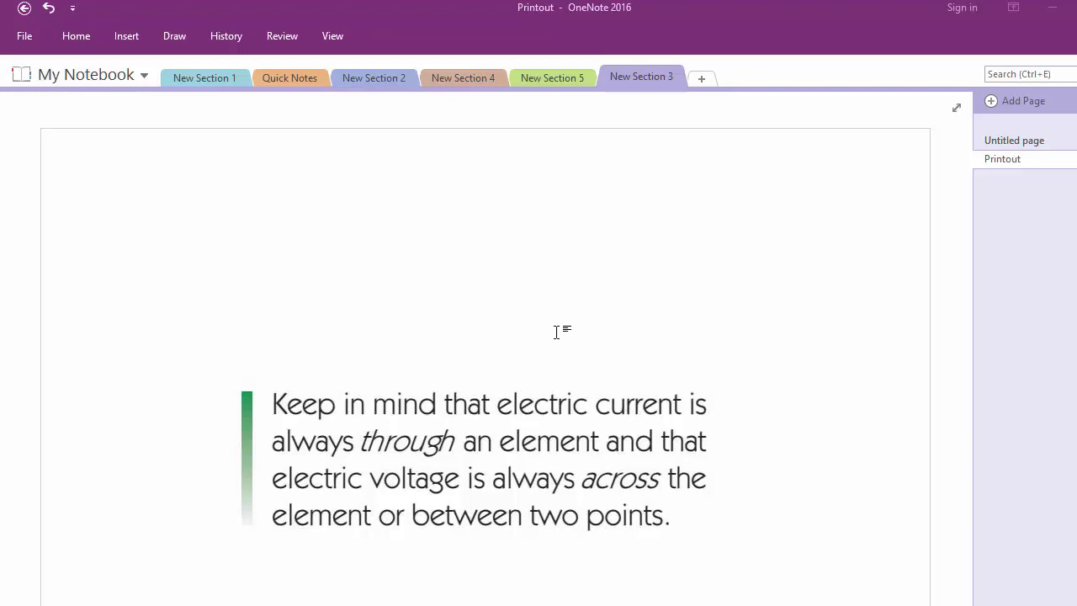
Scroll down the Printout page past the quoted text to the 12V circuit with R1–R3.
{"action": "scroll", "coordinate": [558, 333], "scroll_direction": "down", "scroll_amount": 1}
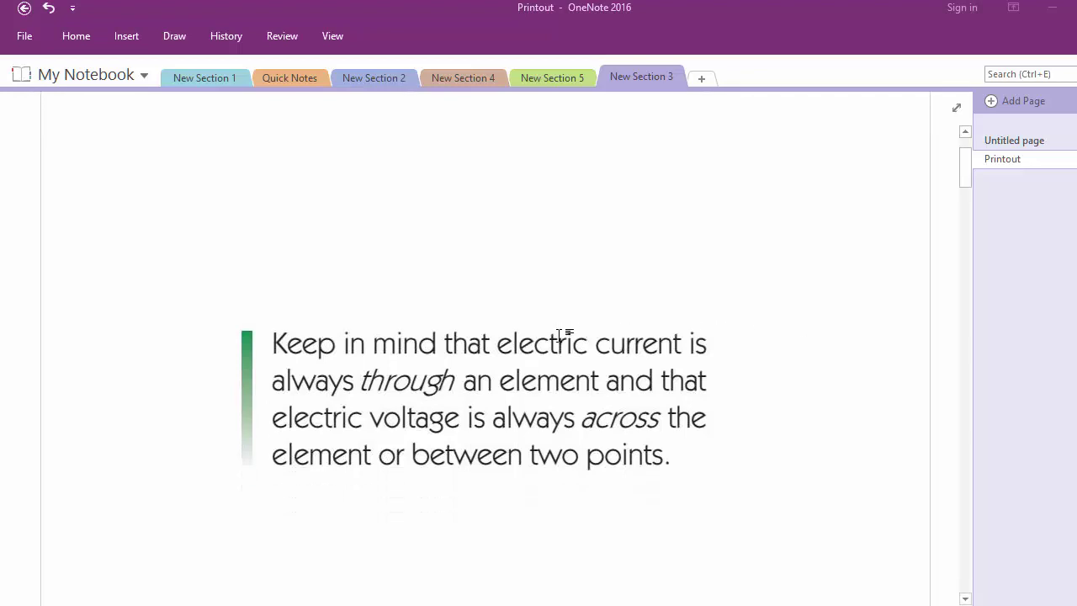
{"action": "scroll", "coordinate": [557, 333], "scroll_direction": "down", "scroll_amount": 1}
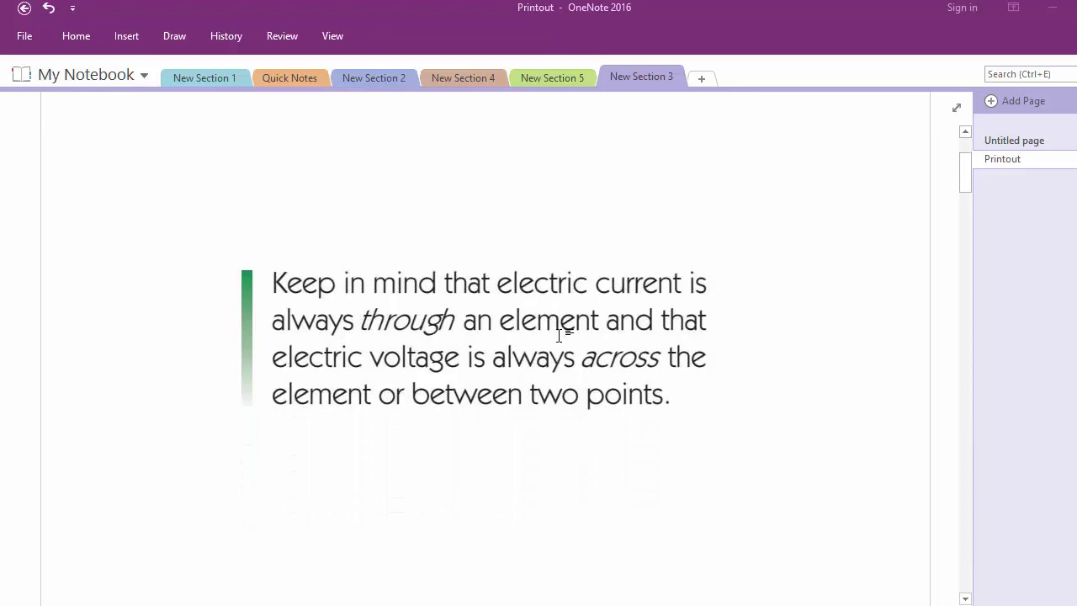
{"action": "scroll", "coordinate": [557, 333], "scroll_direction": "down", "scroll_amount": 2}
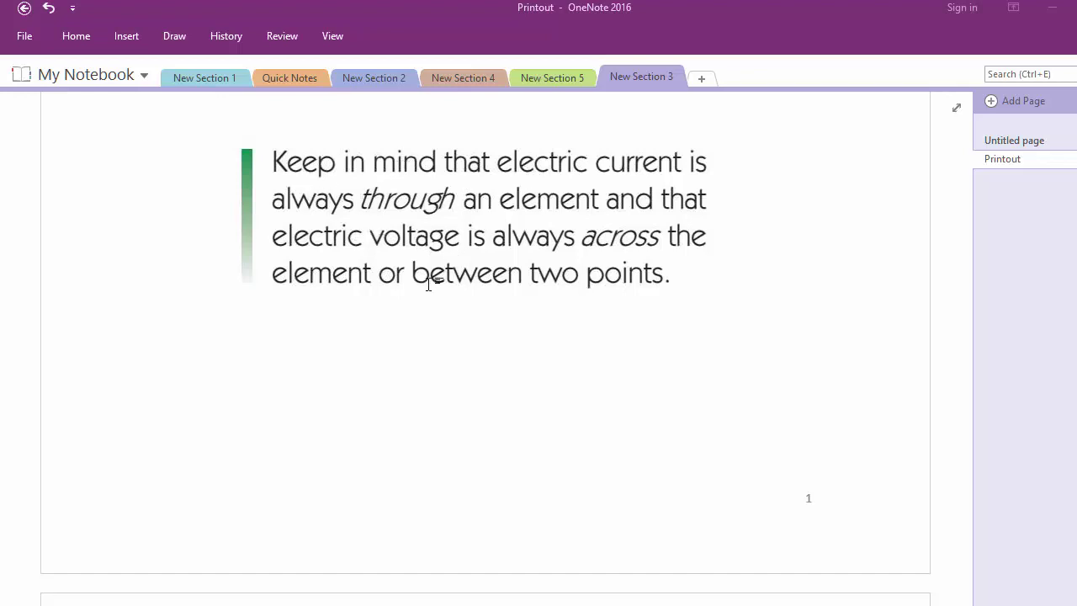
{"action": "scroll", "coordinate": [449, 277], "scroll_direction": "down", "scroll_amount": 8}
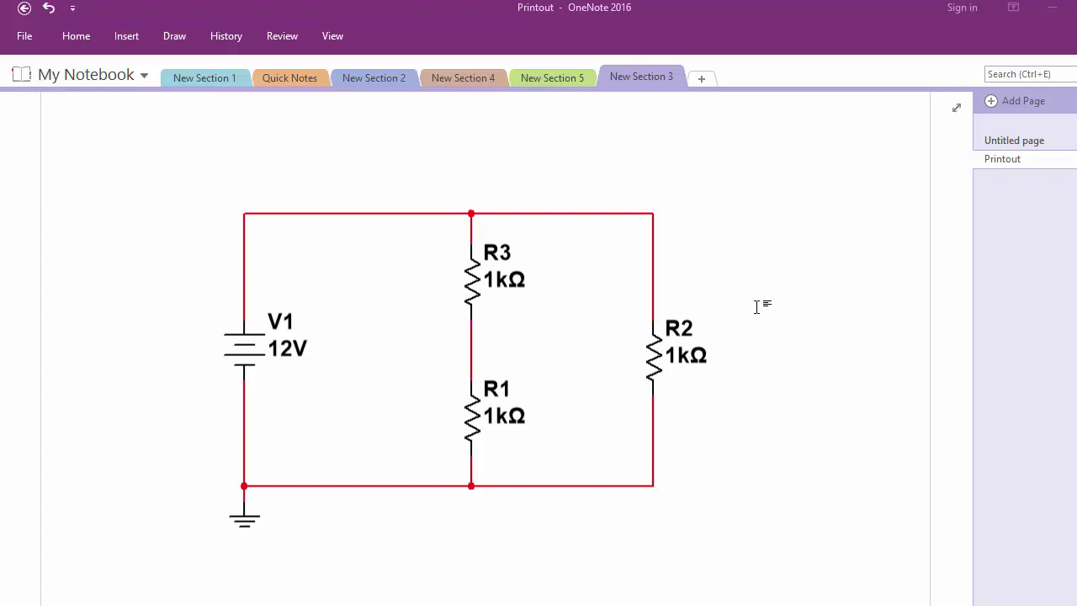
Scroll to the printout page where ammeter U2 reads 0.012 and voltmeter U1 reads 6.
{"action": "scroll", "coordinate": [757, 305], "scroll_direction": "down", "scroll_amount": 1}
{"action": "scroll", "coordinate": [732, 311], "scroll_direction": "down", "scroll_amount": 5}
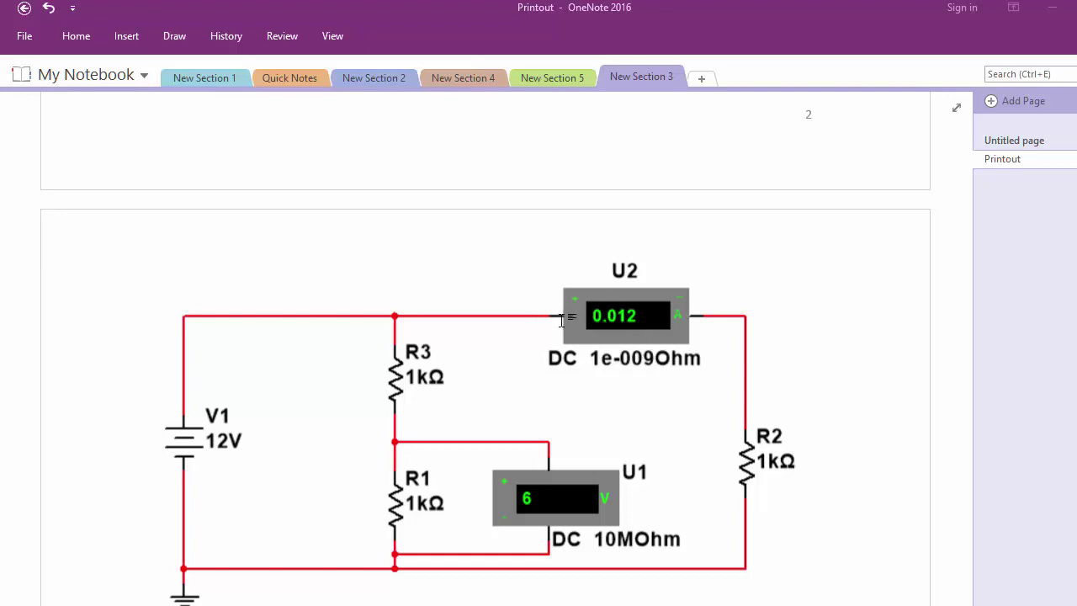
In blue ink, sketch a circled-A ammeter with + and − marks and a slanted lead above U2.
{"action": "left_click", "coordinate": [496, 245]}
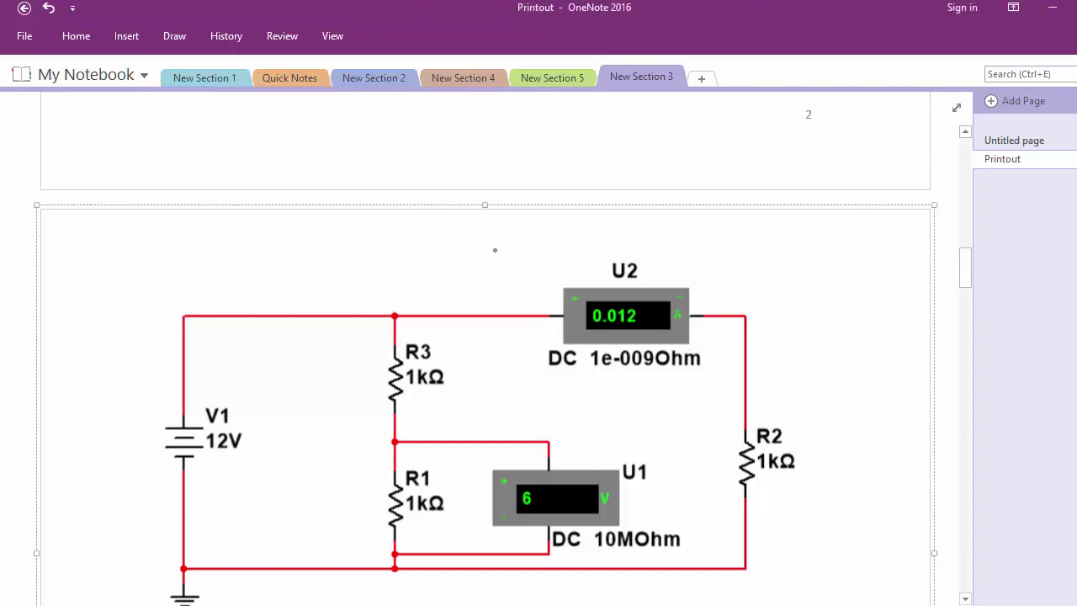
{"action": "left_click_drag", "start_coordinate": [461, 258], "coordinate": [503, 249]}
{"action": "left_click_drag", "start_coordinate": [516, 244], "coordinate": [539, 234]}
{"action": "left_click_drag", "start_coordinate": [457, 246], "coordinate": [466, 245]}
{"action": "left_click_drag", "start_coordinate": [460, 242], "coordinate": [522, 231]}
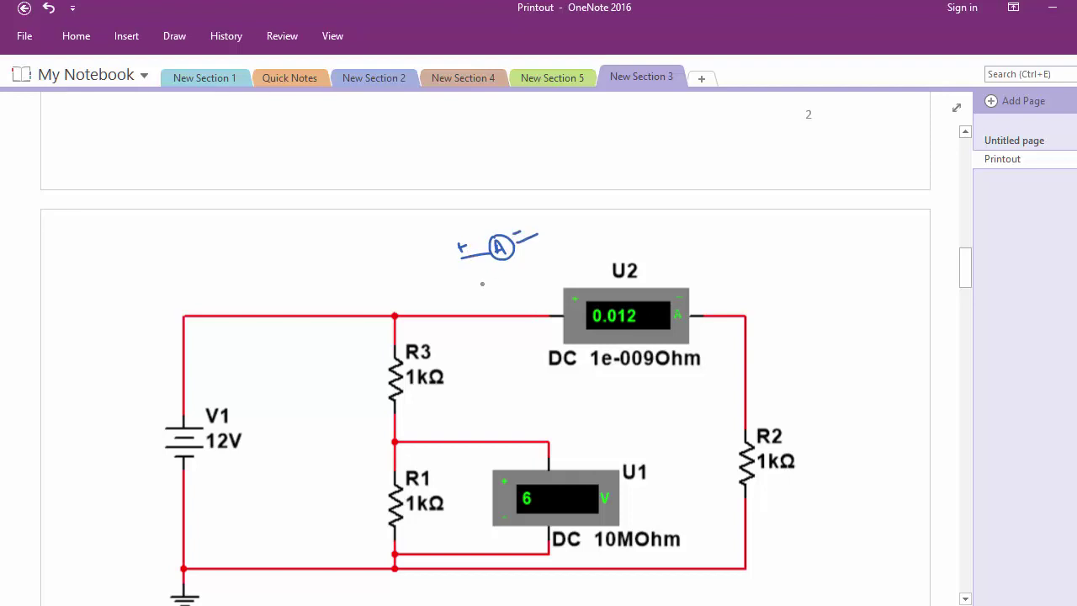
{"action": "mouse_move", "coordinate": [473, 292]}
{"action": "left_mouse_down"}
{"action": "mouse_move", "coordinate": [539, 269]}
{"action": "mouse_move", "coordinate": [469, 296]}
{"action": "left_mouse_up"}
{"action": "scroll", "coordinate": [639, 247], "scroll_direction": "up", "scroll_amount": 5}
{"action": "scroll", "coordinate": [597, 168], "scroll_direction": "up", "scroll_amount": 2}
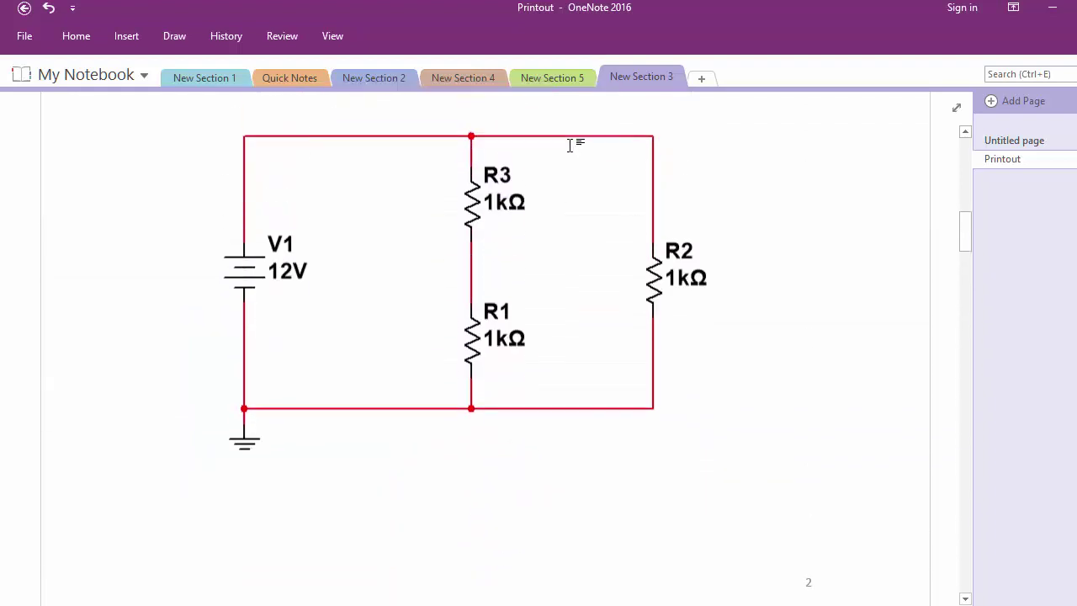
{"action": "scroll", "coordinate": [566, 152], "scroll_direction": "down", "scroll_amount": 6}
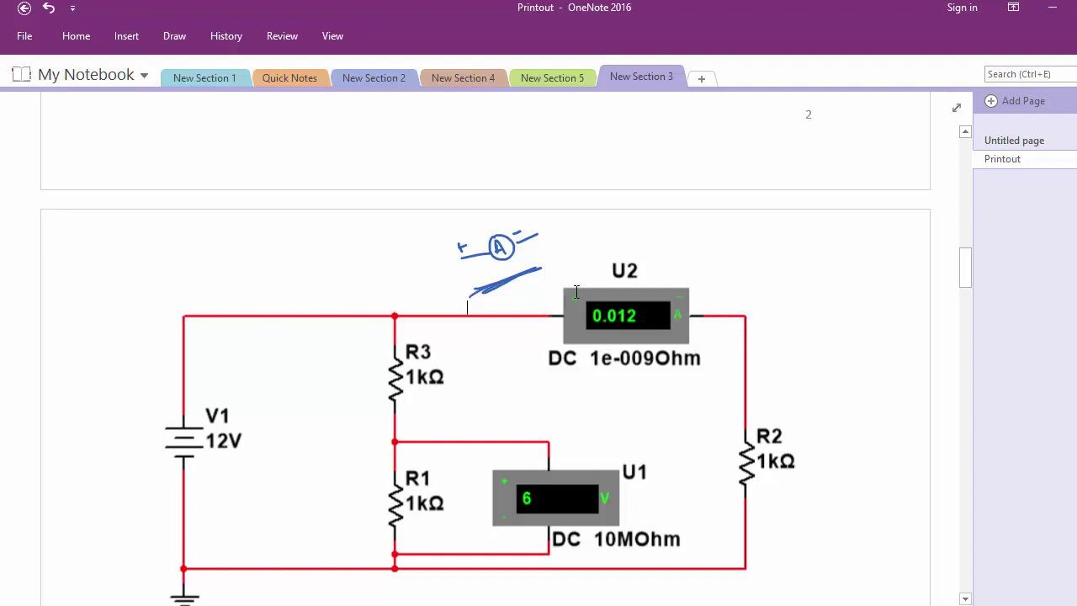
Scribble blue ink over the plain circuit's top wire to show a break.
{"action": "scroll", "coordinate": [668, 239], "scroll_direction": "up", "scroll_amount": 5}
{"action": "scroll", "coordinate": [644, 180], "scroll_direction": "up", "scroll_amount": 1}
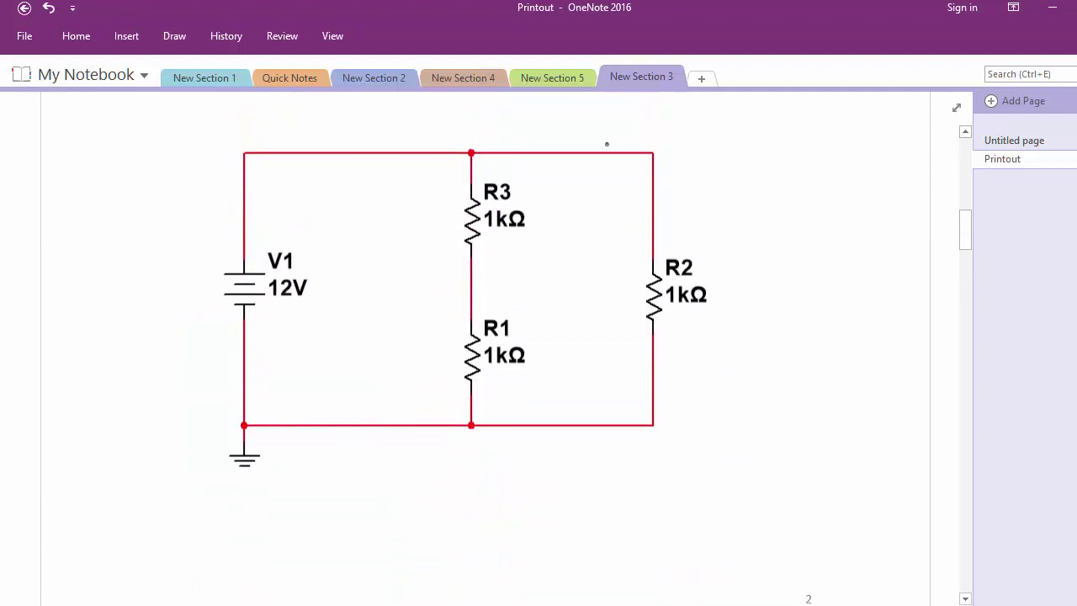
{"action": "mouse_move", "coordinate": [607, 144]}
{"action": "left_mouse_down"}
{"action": "mouse_move", "coordinate": [531, 167]}
{"action": "mouse_move", "coordinate": [607, 153]}
{"action": "left_mouse_up"}
{"action": "left_click_drag", "start_coordinate": [537, 158], "coordinate": [602, 147]}
Draw + and − signs with a current arrow from plus to minus above U2.
{"action": "scroll", "coordinate": [588, 273], "scroll_direction": "down", "scroll_amount": 8}
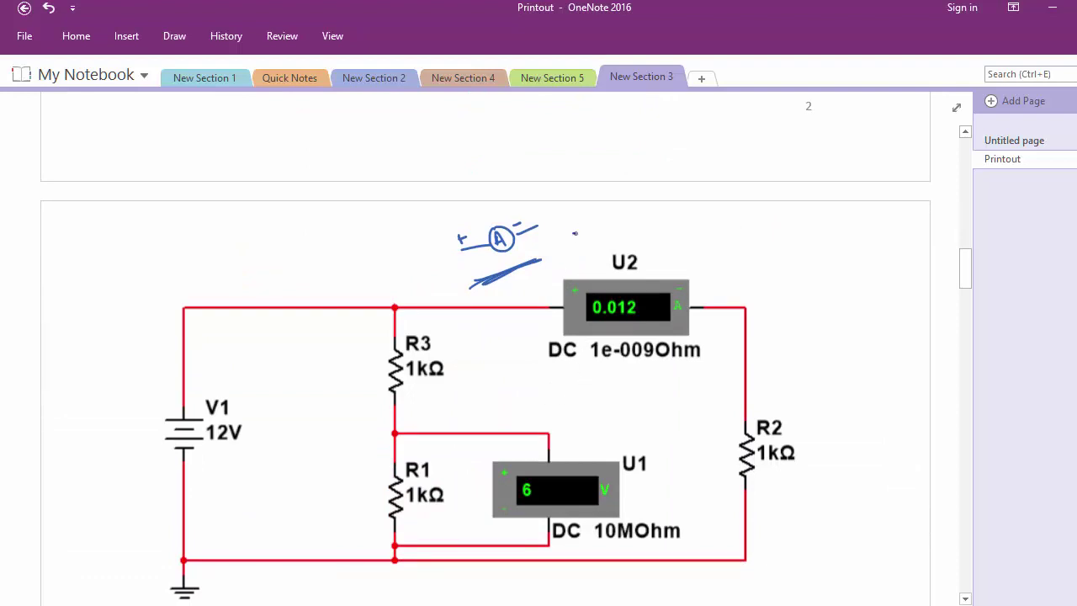
{"action": "mouse_move", "coordinate": [572, 235]}
{"action": "left_mouse_down"}
{"action": "mouse_move", "coordinate": [584, 234]}
{"action": "mouse_move", "coordinate": [577, 242]}
{"action": "left_mouse_up"}
{"action": "left_click_drag", "start_coordinate": [676, 228], "coordinate": [688, 227]}
{"action": "mouse_move", "coordinate": [596, 245]}
{"action": "left_mouse_down"}
{"action": "mouse_move", "coordinate": [673, 242]}
{"action": "mouse_move", "coordinate": [662, 253]}
{"action": "left_mouse_up"}
Circle R1's 1kΩ label and mark U1's plus and minus terminals.
{"action": "scroll", "coordinate": [523, 446], "scroll_direction": "down", "scroll_amount": 3}
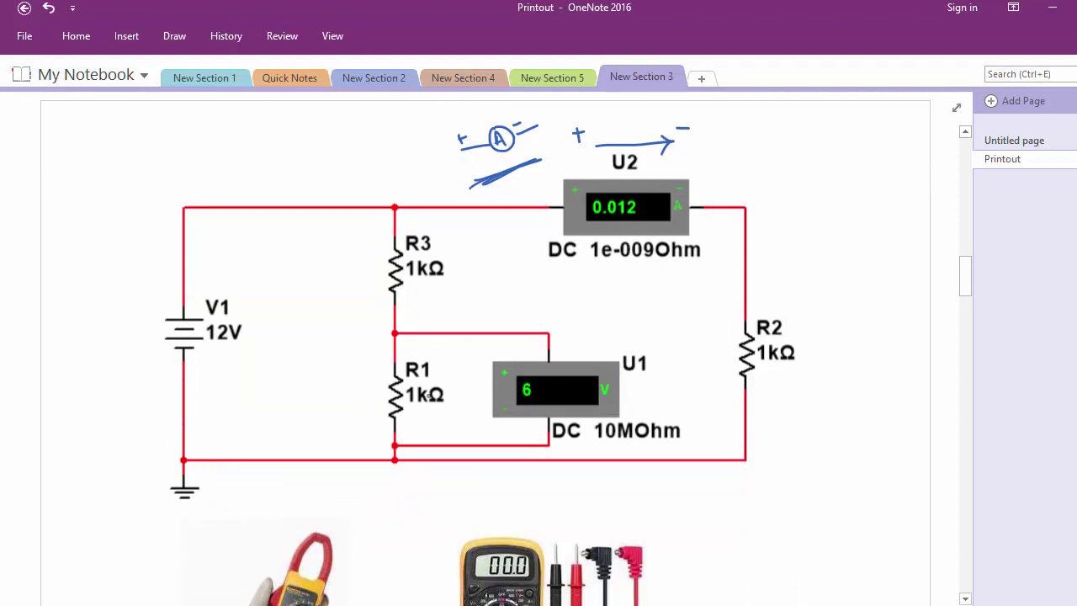
{"action": "left_click_drag", "start_coordinate": [424, 414], "coordinate": [398, 372]}
{"action": "left_click_drag", "start_coordinate": [471, 373], "coordinate": [485, 371]}
{"action": "left_click_drag", "start_coordinate": [478, 366], "coordinate": [479, 379]}
{"action": "left_click_drag", "start_coordinate": [477, 417], "coordinate": [490, 416]}
Draw leads from the wires above and below R1 and write ∞Ω between them.
{"action": "scroll", "coordinate": [370, 307], "scroll_direction": "up", "scroll_amount": 5}
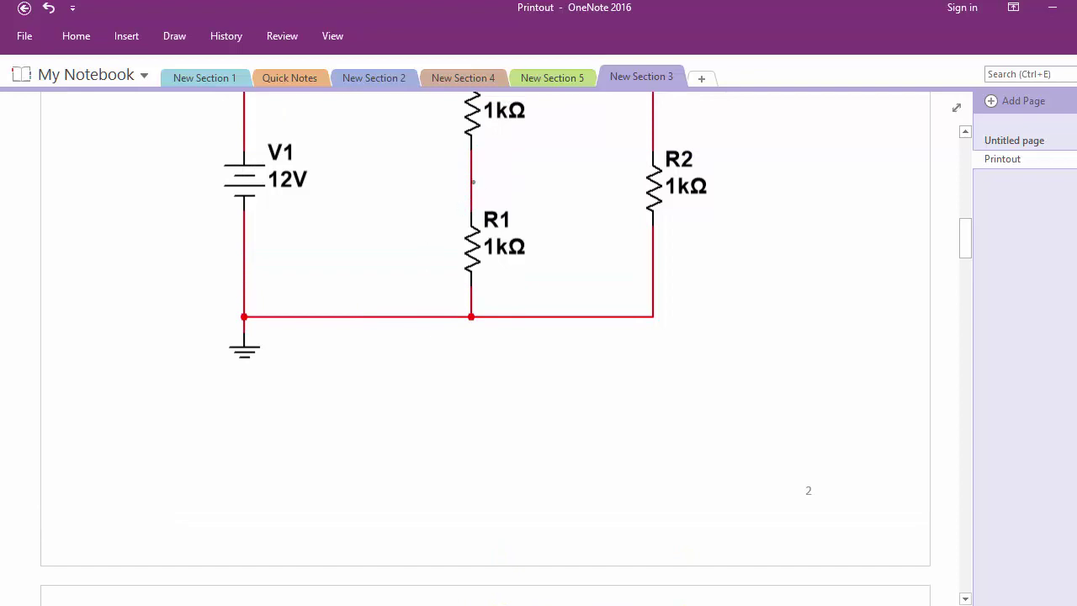
{"action": "left_click_drag", "start_coordinate": [471, 183], "coordinate": [557, 179]}
{"action": "left_click_drag", "start_coordinate": [506, 299], "coordinate": [555, 294]}
{"action": "left_click_drag", "start_coordinate": [568, 220], "coordinate": [600, 234]}
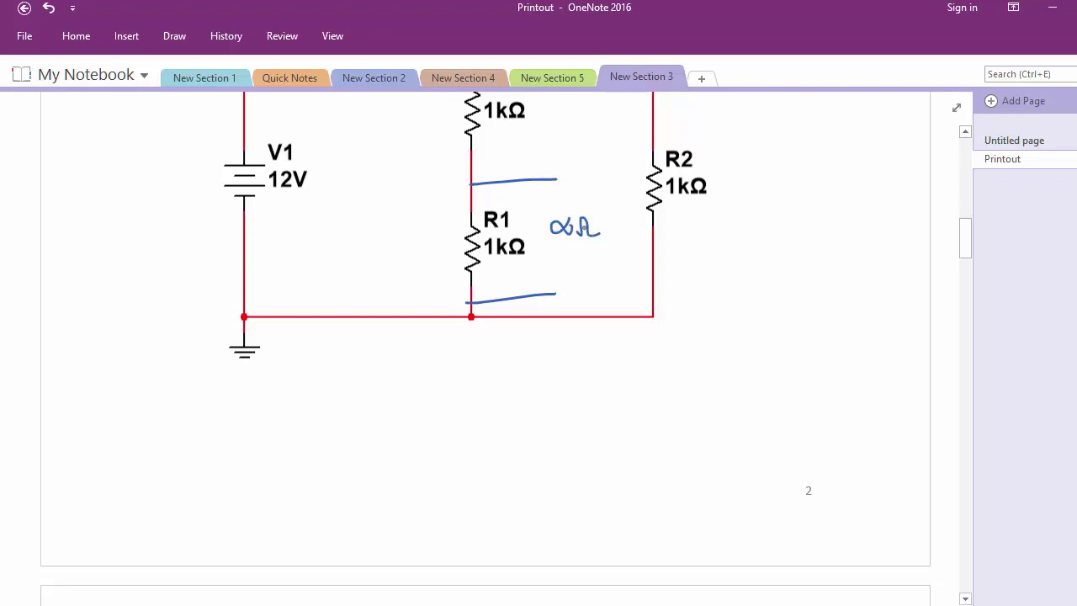
{"action": "scroll", "coordinate": [550, 221], "scroll_direction": "down", "scroll_amount": 5}
{"action": "scroll", "coordinate": [534, 225], "scroll_direction": "down", "scroll_amount": 3}
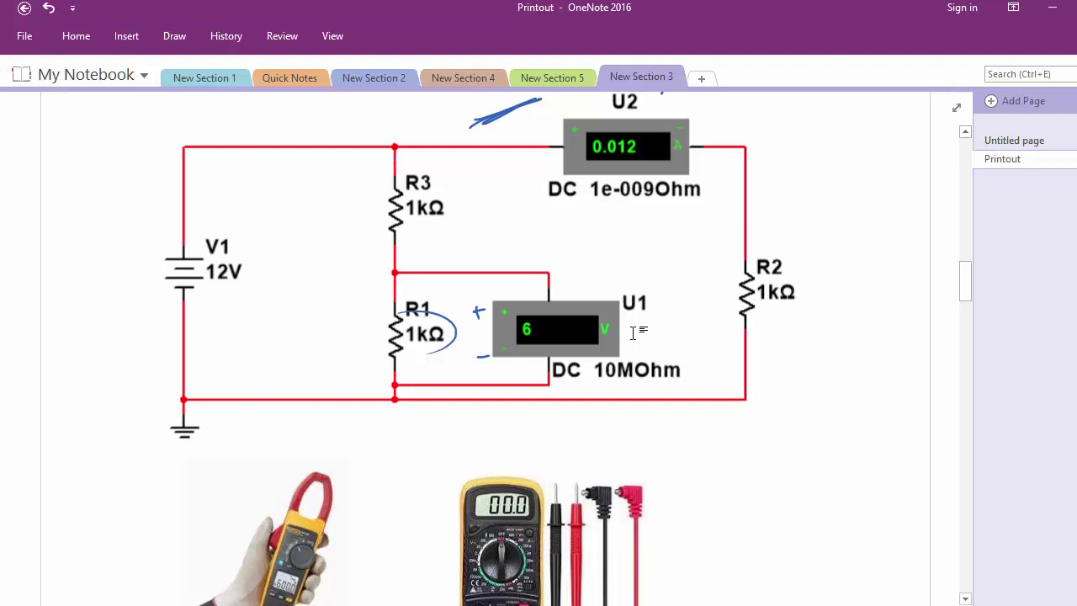
{"action": "scroll", "coordinate": [632, 332], "scroll_direction": "up", "scroll_amount": 7}
{"action": "scroll", "coordinate": [632, 332], "scroll_direction": "up", "scroll_amount": 9}
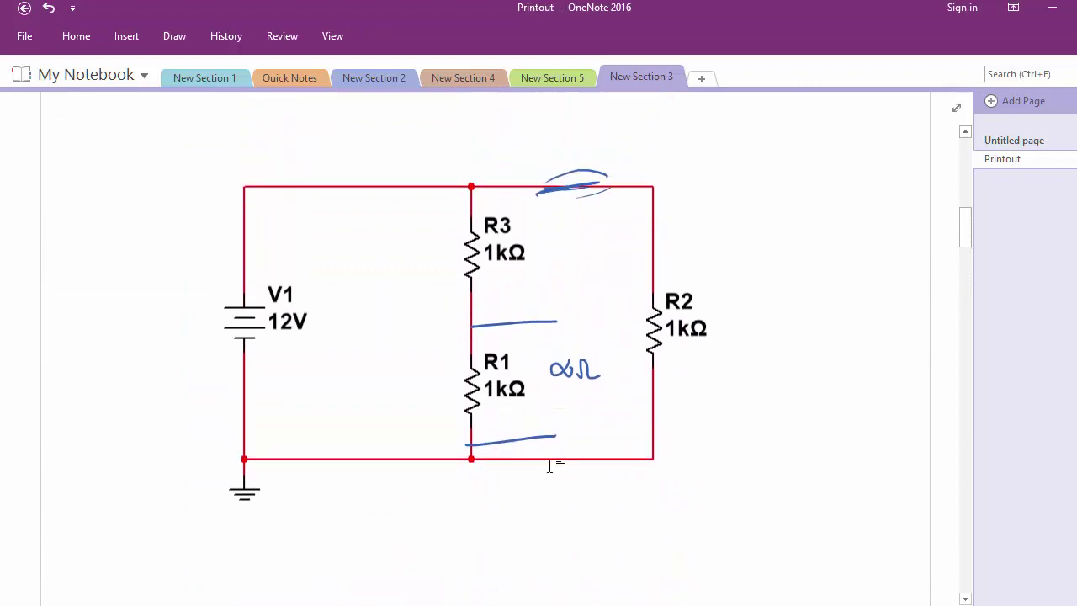
{"action": "scroll", "coordinate": [549, 441], "scroll_direction": "down", "scroll_amount": 15}
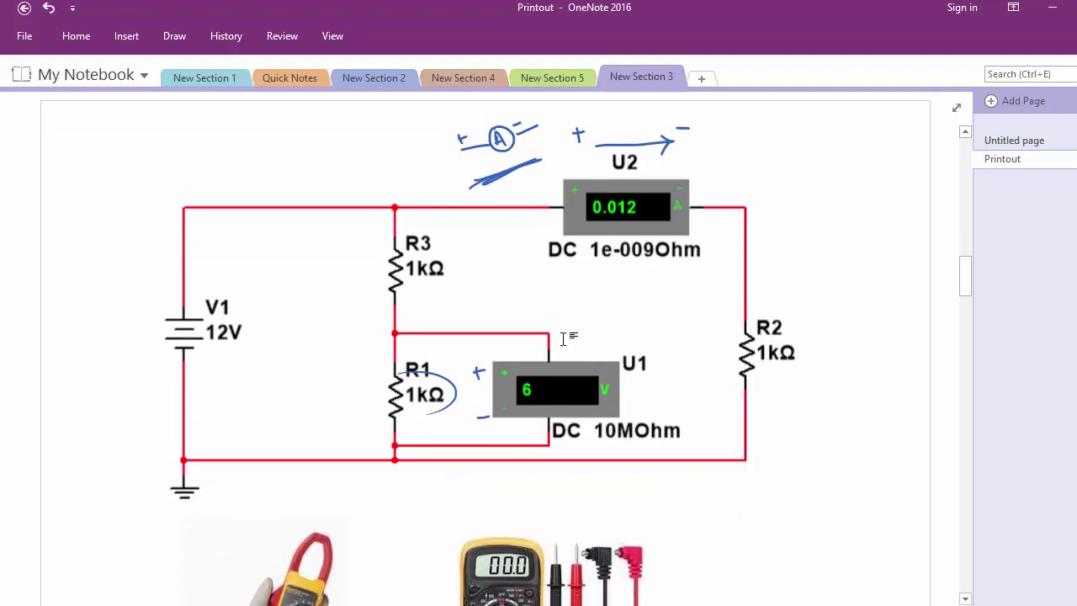
{"action": "scroll", "coordinate": [567, 336], "scroll_direction": "up", "scroll_amount": 10}
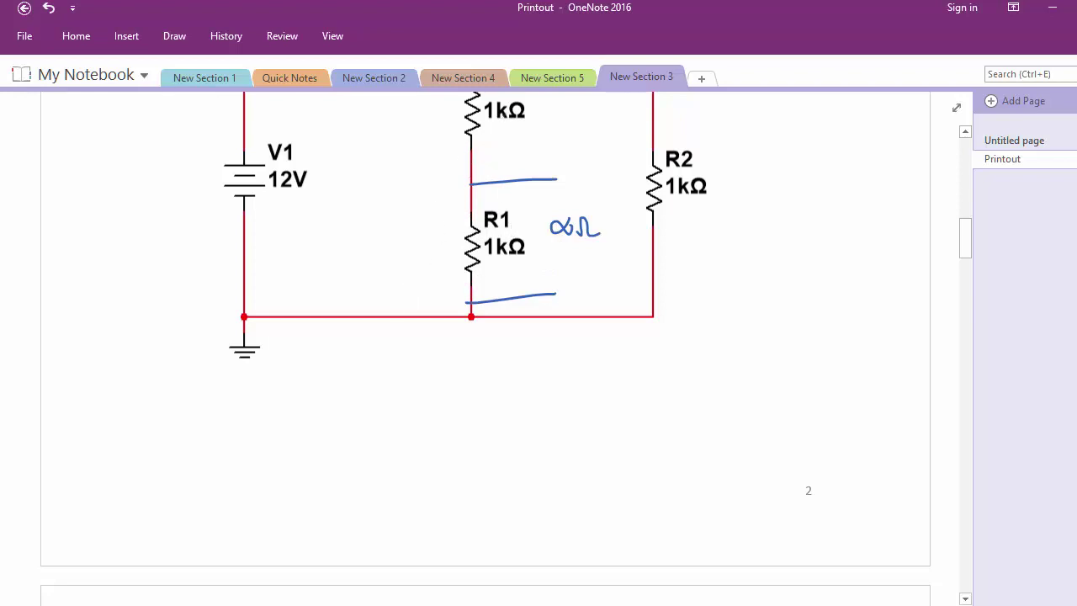
Ink downward arrows, a dotted line beside ∞Ω, and a hooked path along the upper lead.
{"action": "left_click_drag", "start_coordinate": [482, 149], "coordinate": [491, 165]}
{"action": "left_click_drag", "start_coordinate": [556, 192], "coordinate": [558, 221]}
{"action": "left_click_drag", "start_coordinate": [558, 242], "coordinate": [560, 255]}
{"action": "left_click_drag", "start_coordinate": [561, 268], "coordinate": [562, 272]}
{"action": "left_click_drag", "start_coordinate": [507, 169], "coordinate": [573, 176]}
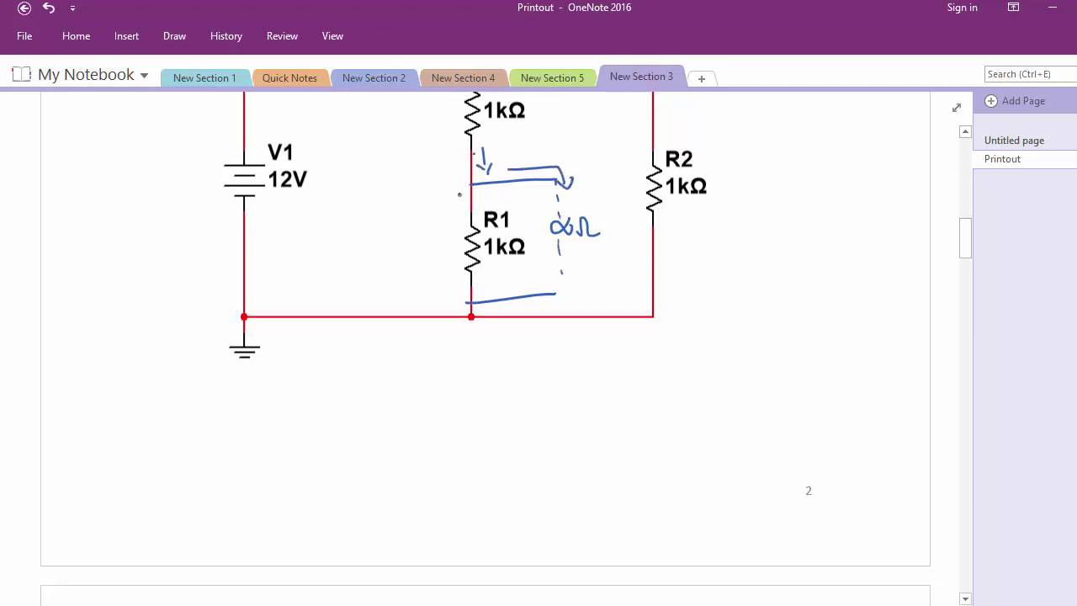
Draw a downward current arrow, write V=IR left of R1, and circle R1's 1kΩ label.
{"action": "left_click_drag", "start_coordinate": [459, 193], "coordinate": [460, 218]}
{"action": "left_click_drag", "start_coordinate": [452, 213], "coordinate": [460, 222]}
{"action": "left_click_drag", "start_coordinate": [383, 251], "coordinate": [412, 263]}
{"action": "mouse_move", "coordinate": [412, 244]}
{"action": "left_mouse_down"}
{"action": "mouse_move", "coordinate": [432, 251]}
{"action": "mouse_move", "coordinate": [412, 264]}
{"action": "mouse_move", "coordinate": [421, 272]}
{"action": "left_mouse_up"}
{"action": "mouse_move", "coordinate": [368, 258]}
{"action": "left_mouse_down"}
{"action": "mouse_move", "coordinate": [383, 271]}
{"action": "mouse_move", "coordinate": [392, 262]}
{"action": "left_mouse_up"}
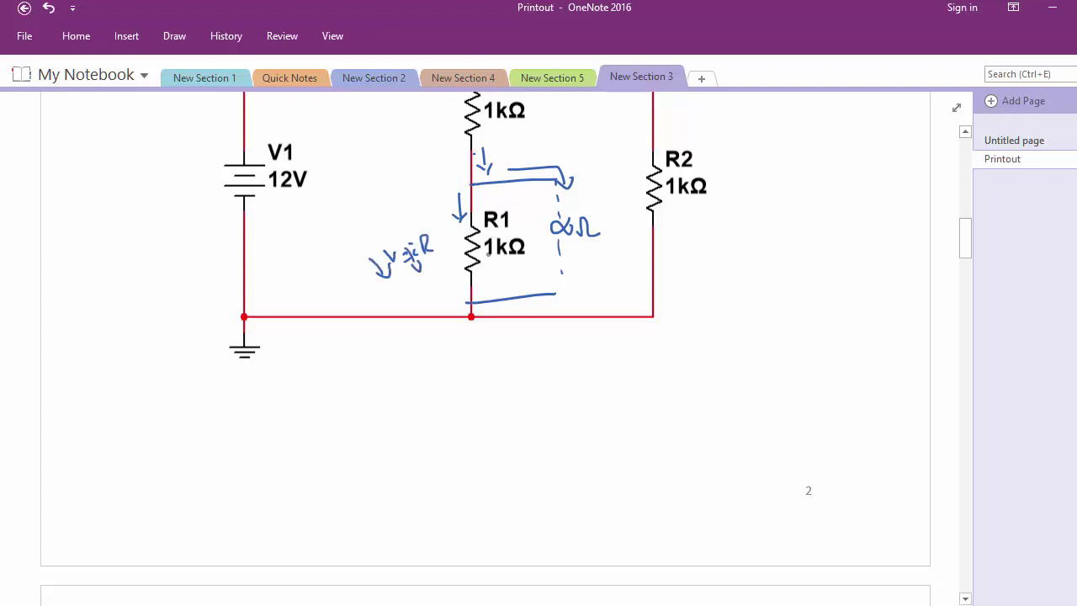
{"action": "mouse_move", "coordinate": [494, 268]}
{"action": "left_mouse_down"}
{"action": "mouse_move", "coordinate": [542, 262]}
{"action": "mouse_move", "coordinate": [480, 266]}
{"action": "mouse_move", "coordinate": [460, 279]}
{"action": "mouse_move", "coordinate": [466, 271]}
{"action": "left_mouse_up"}
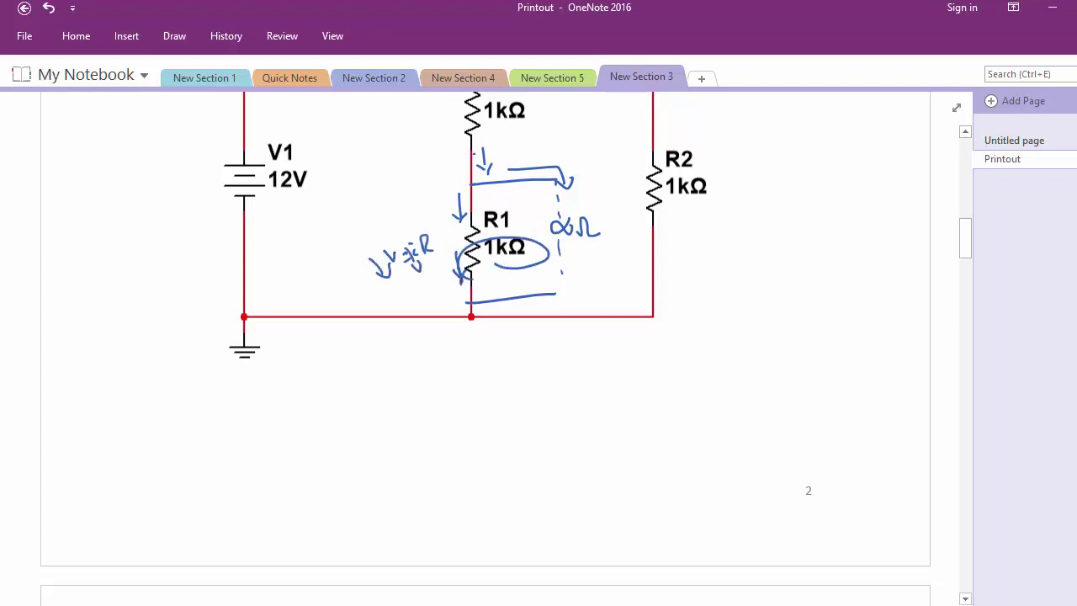
{"action": "scroll", "coordinate": [471, 300], "scroll_direction": "down", "scroll_amount": 6}
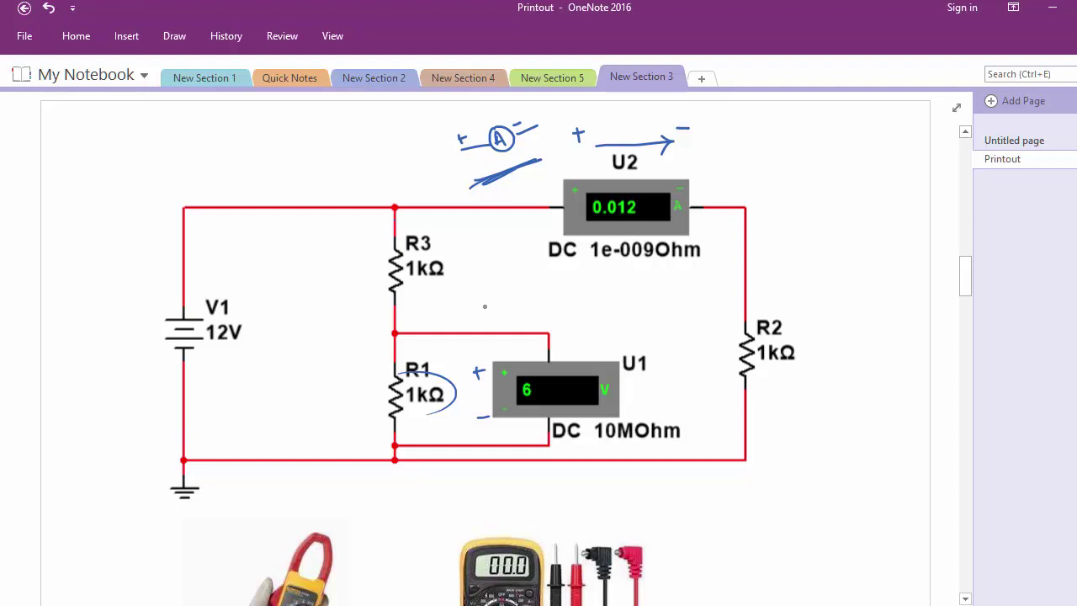
Write an underlined 1GΩ above voltmeter U1's wire, then scroll through the page to review it.
{"action": "mouse_move", "coordinate": [481, 301]}
{"action": "left_mouse_down"}
{"action": "mouse_move", "coordinate": [483, 316]}
{"action": "mouse_move", "coordinate": [511, 305]}
{"action": "left_mouse_up"}
{"action": "left_click_drag", "start_coordinate": [512, 304], "coordinate": [509, 325]}
{"action": "scroll", "coordinate": [505, 319], "scroll_direction": "down", "scroll_amount": 5}
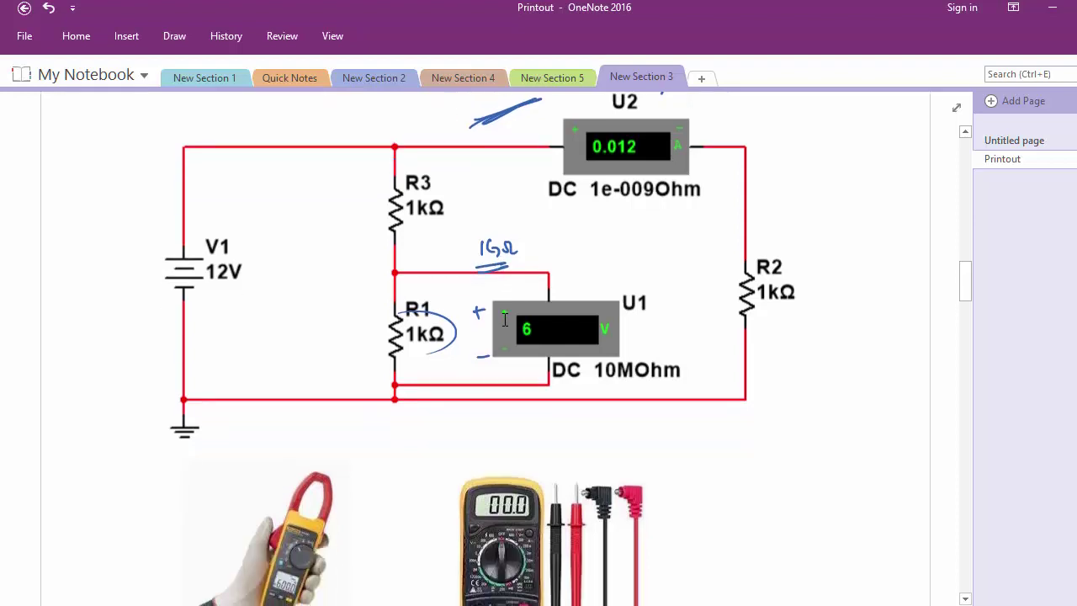
{"action": "scroll", "coordinate": [504, 319], "scroll_direction": "up", "scroll_amount": 2}
{"action": "scroll", "coordinate": [505, 319], "scroll_direction": "down", "scroll_amount": 8}
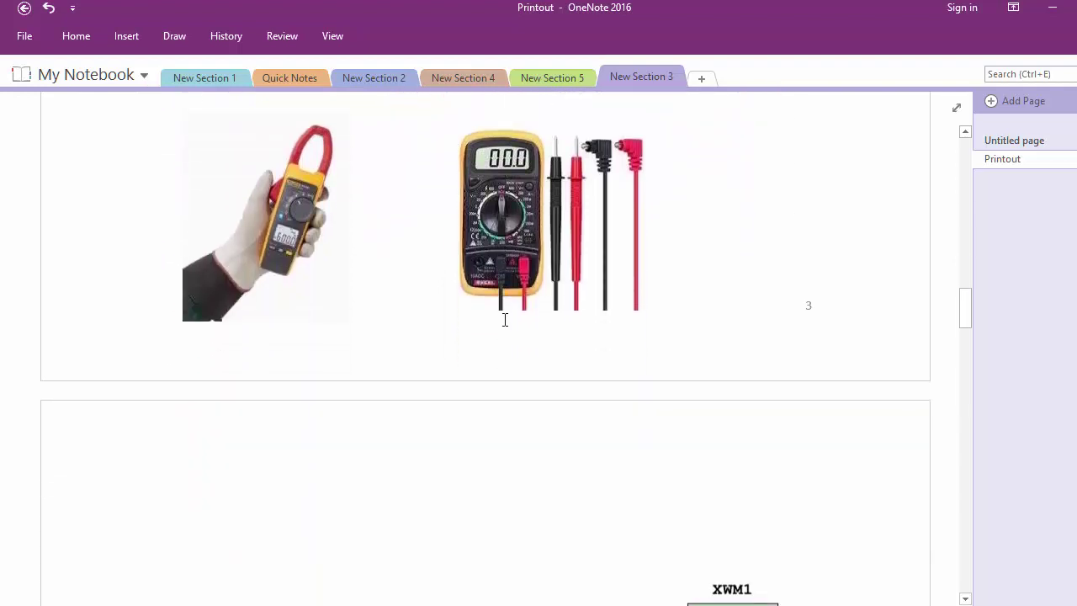
{"action": "scroll", "coordinate": [505, 319], "scroll_direction": "up", "scroll_amount": 6}
{"action": "scroll", "coordinate": [505, 318], "scroll_direction": "down", "scroll_amount": 4}
{"action": "scroll", "coordinate": [505, 320], "scroll_direction": "down", "scroll_amount": 1}
{"action": "scroll", "coordinate": [505, 320], "scroll_direction": "up", "scroll_amount": 7}
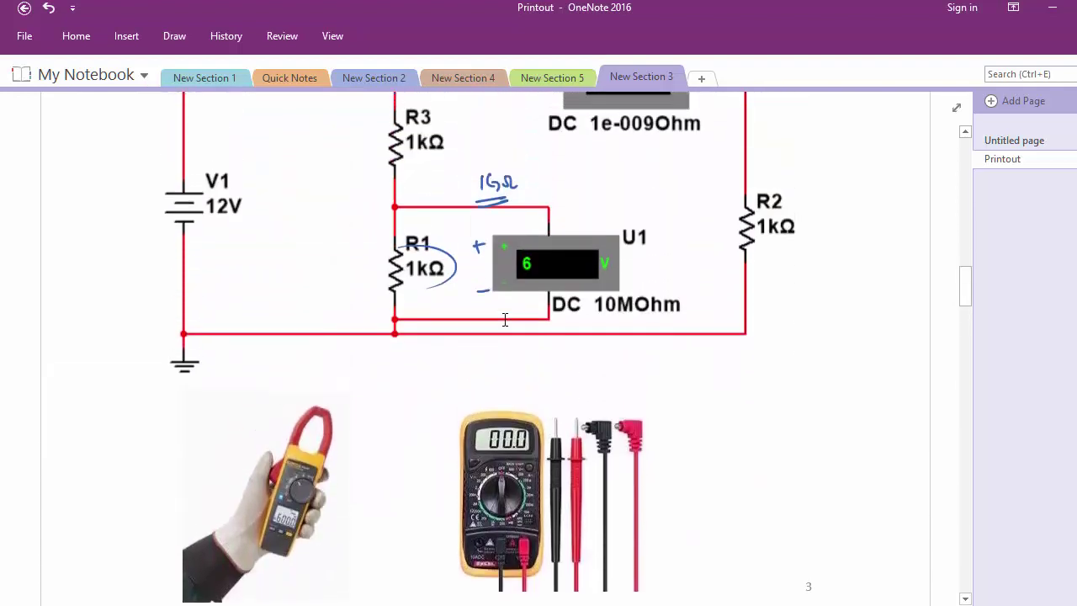
{"action": "scroll", "coordinate": [505, 321], "scroll_direction": "down", "scroll_amount": 3}
{"action": "scroll", "coordinate": [505, 320], "scroll_direction": "up", "scroll_amount": 3}
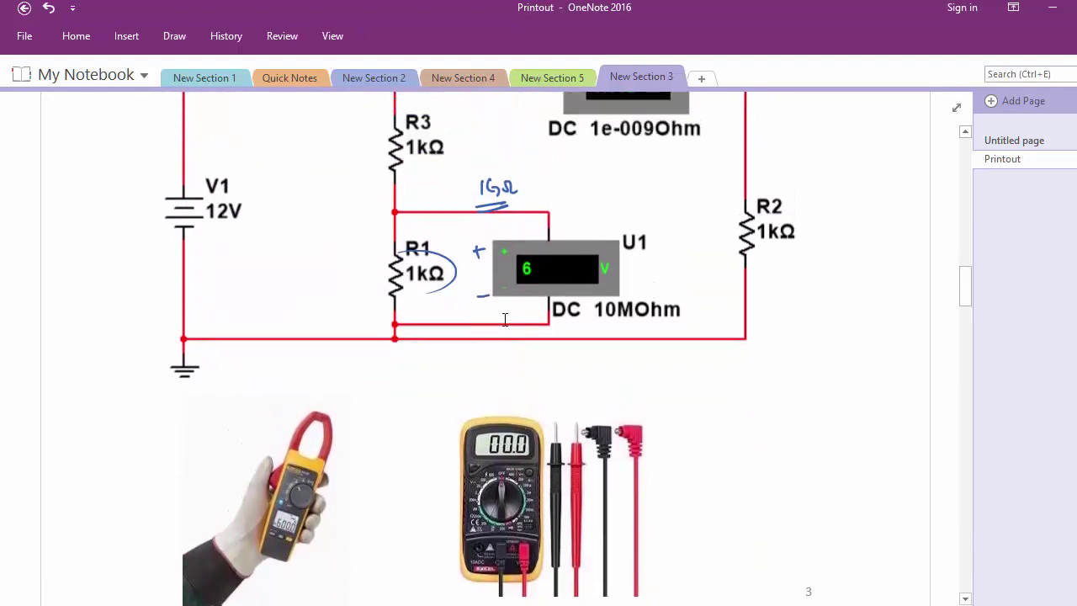
{"action": "scroll", "coordinate": [505, 320], "scroll_direction": "up", "scroll_amount": 2}
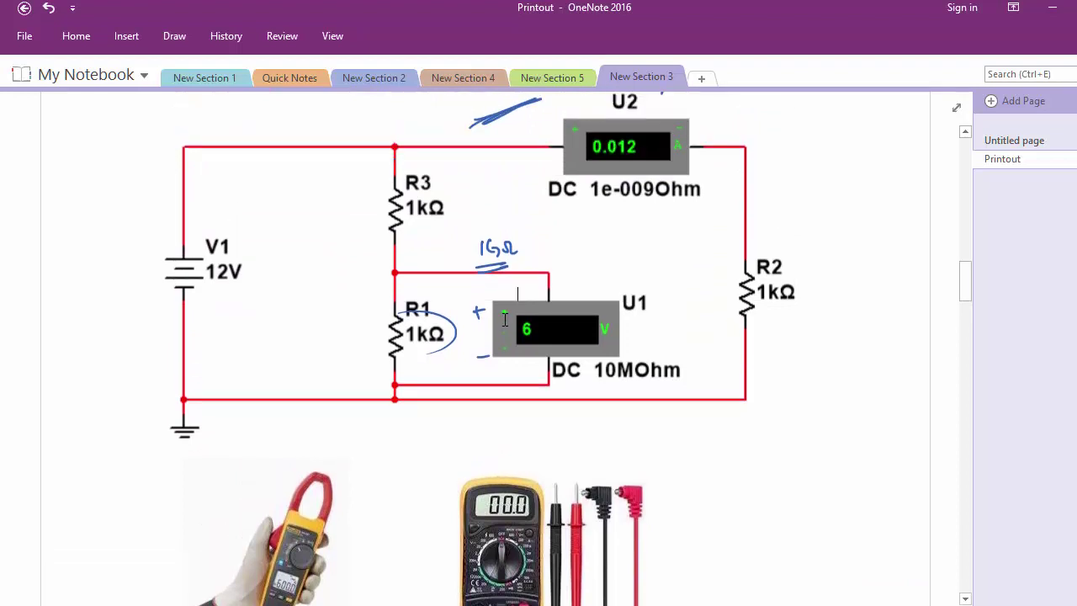
{"action": "scroll", "coordinate": [505, 319], "scroll_direction": "up", "scroll_amount": 2}
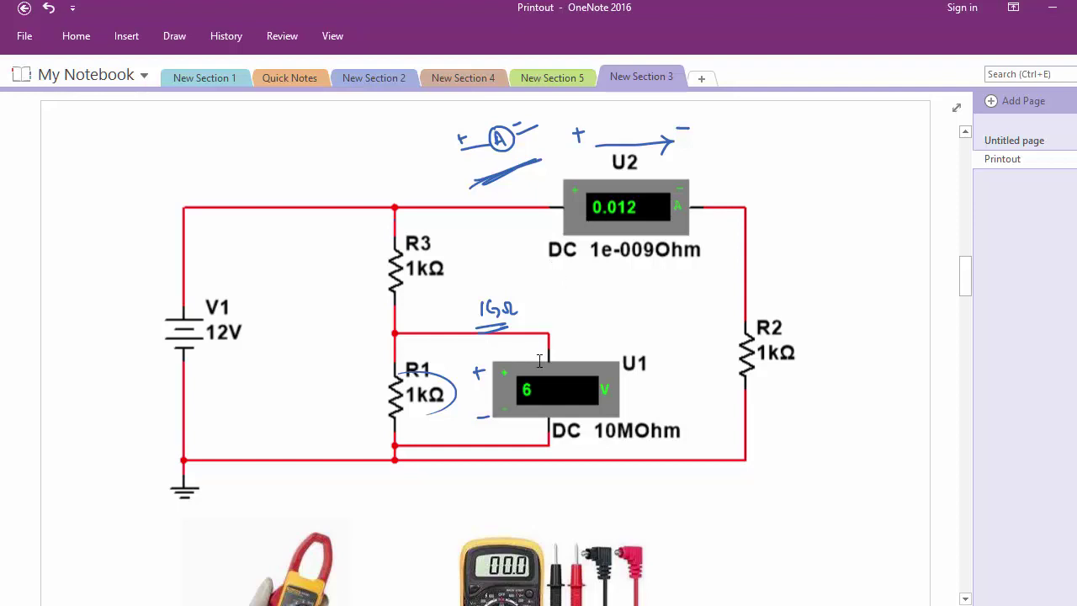
{"action": "scroll", "coordinate": [535, 370], "scroll_direction": "down", "scroll_amount": 4}
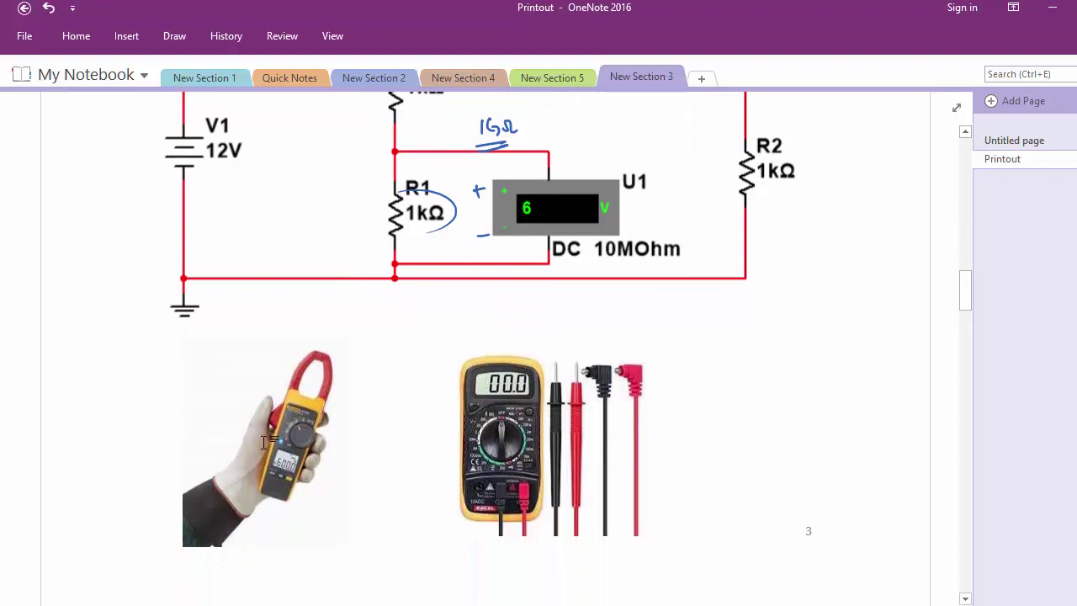
{"action": "scroll", "coordinate": [404, 299], "scroll_direction": "up", "scroll_amount": 5}
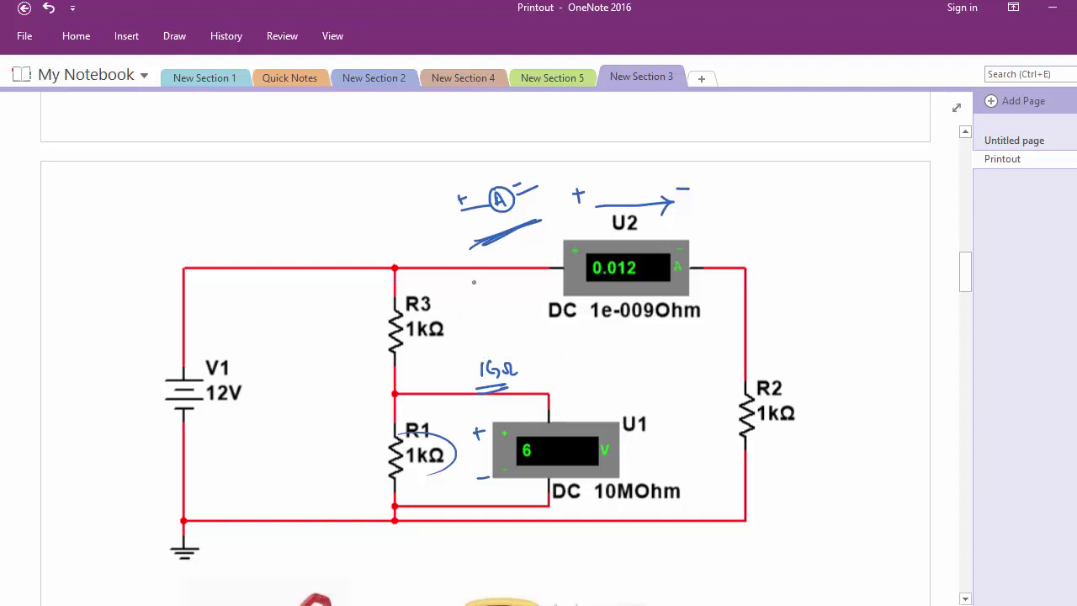
{"action": "scroll", "coordinate": [473, 283], "scroll_direction": "down", "scroll_amount": 3}
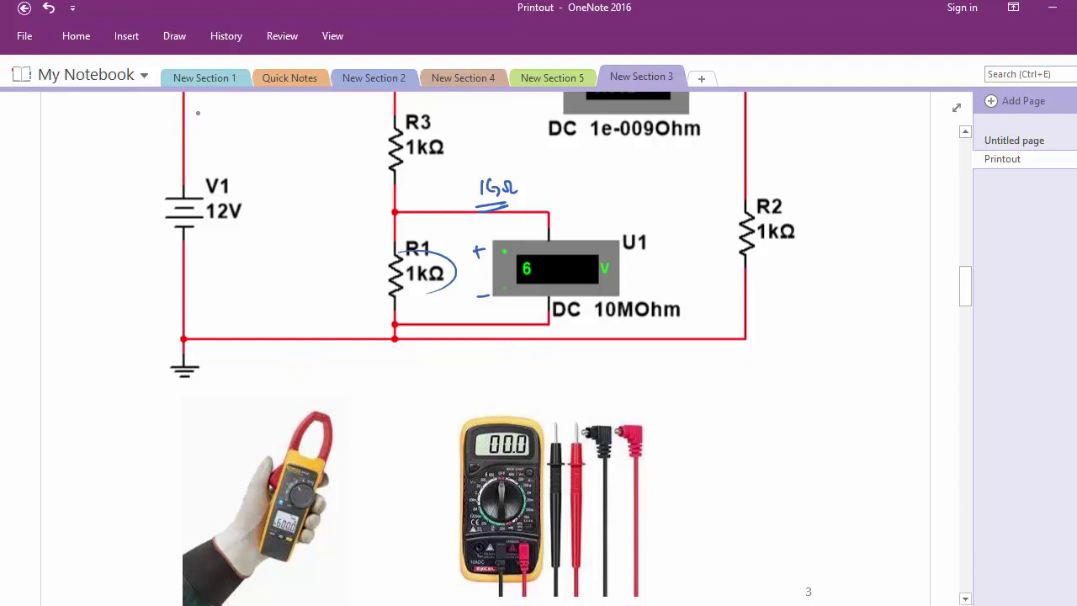
Circle V1's top wire to show where a clamp meter would grip it.
{"action": "mouse_move", "coordinate": [199, 109]}
{"action": "left_mouse_down"}
{"action": "mouse_move", "coordinate": [172, 130]}
{"action": "mouse_move", "coordinate": [189, 143]}
{"action": "mouse_move", "coordinate": [196, 114]}
{"action": "mouse_move", "coordinate": [137, 181]}
{"action": "left_mouse_up"}
{"action": "scroll", "coordinate": [190, 163], "scroll_direction": "up", "scroll_amount": 2}
{"action": "scroll", "coordinate": [190, 162], "scroll_direction": "down", "scroll_amount": 2}
{"action": "scroll", "coordinate": [190, 162], "scroll_direction": "up", "scroll_amount": 3}
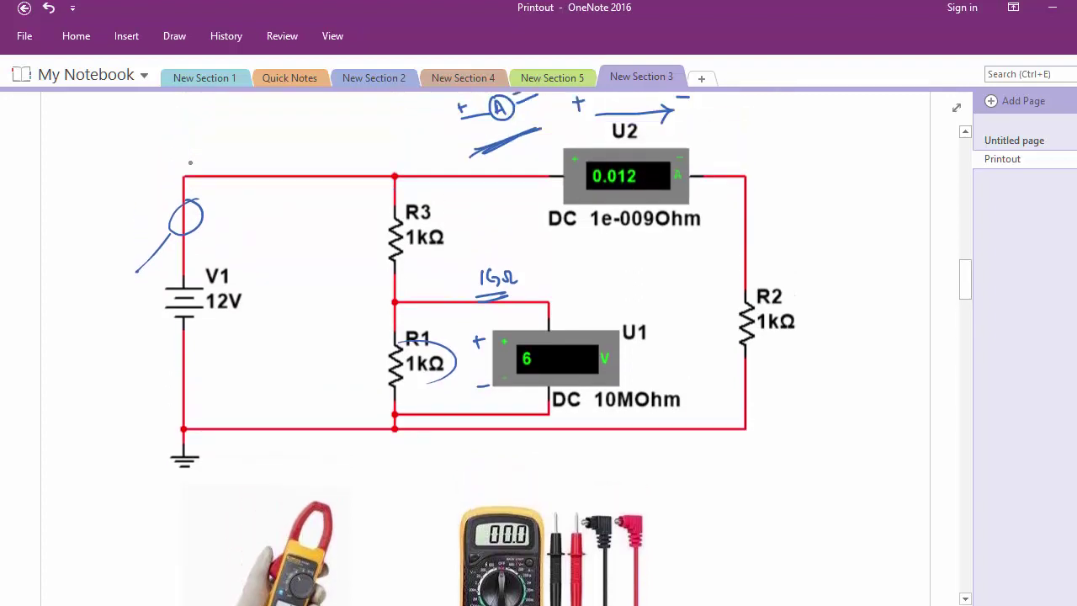
{"action": "scroll", "coordinate": [190, 162], "scroll_direction": "up", "scroll_amount": 1}
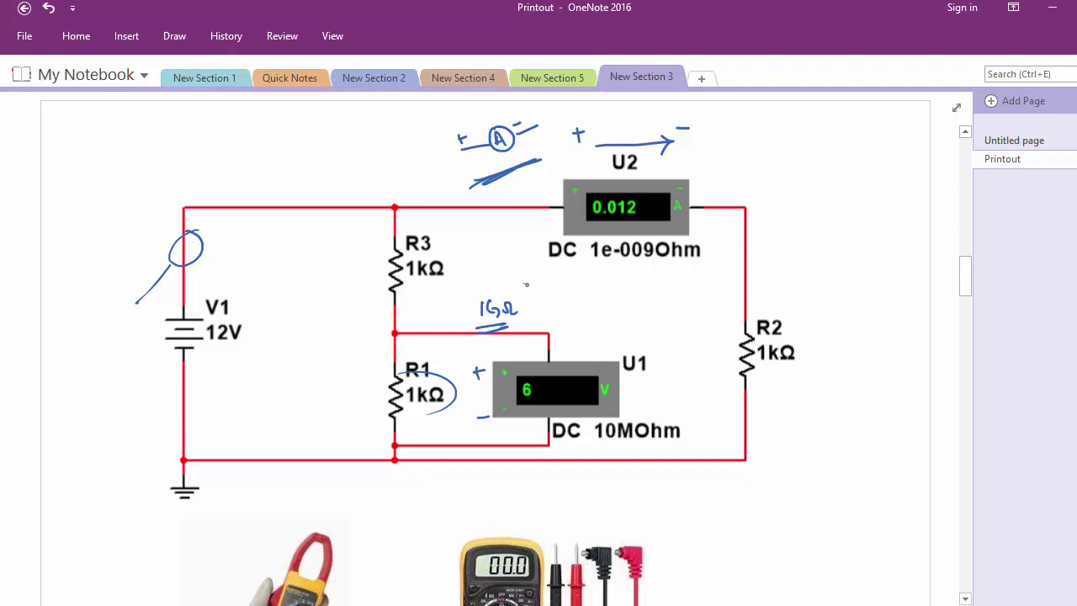
Point an arrow at the clamp-meter photo and begin a two-stroke sketch above the top wire.
{"action": "mouse_move", "coordinate": [314, 499]}
{"action": "left_mouse_down"}
{"action": "mouse_move", "coordinate": [316, 517]}
{"action": "mouse_move", "coordinate": [324, 508]}
{"action": "left_mouse_up"}
{"action": "left_click_drag", "start_coordinate": [260, 141], "coordinate": [312, 131]}
{"action": "left_click_drag", "start_coordinate": [263, 174], "coordinate": [328, 160]}
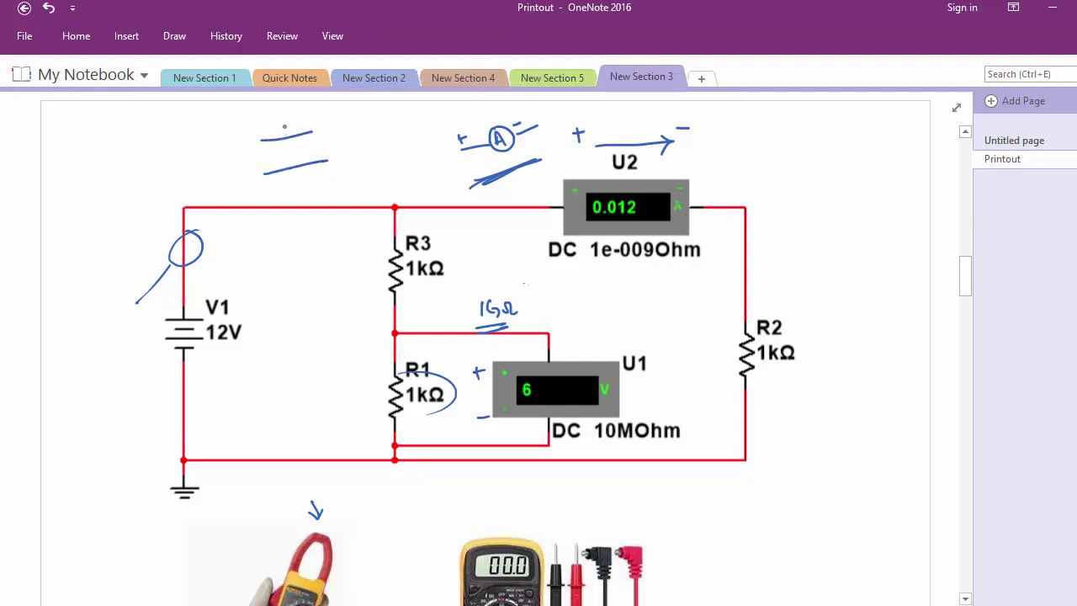
Sketch an oval source symbol on the top wire, cross it out, and draw a coil marked x.
{"action": "mouse_move", "coordinate": [284, 126]}
{"action": "left_mouse_down"}
{"action": "mouse_move", "coordinate": [305, 175]}
{"action": "mouse_move", "coordinate": [286, 124]}
{"action": "left_mouse_up"}
{"action": "mouse_move", "coordinate": [299, 178]}
{"action": "left_mouse_down"}
{"action": "mouse_move", "coordinate": [298, 209]}
{"action": "mouse_move", "coordinate": [320, 200]}
{"action": "left_mouse_up"}
{"action": "left_click_drag", "start_coordinate": [296, 131], "coordinate": [310, 115]}
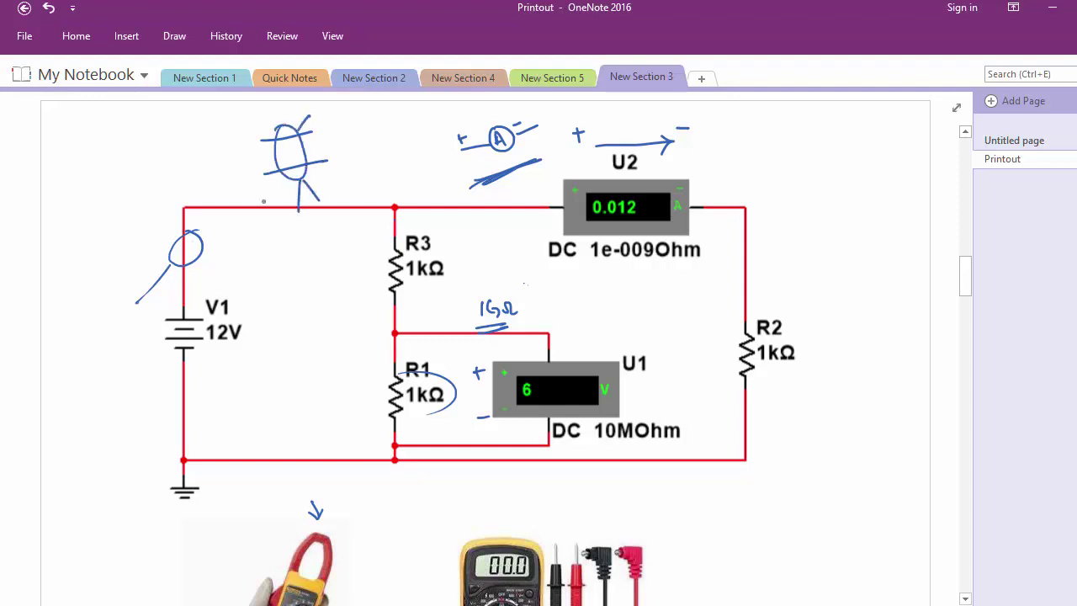
{"action": "left_click_drag", "start_coordinate": [263, 202], "coordinate": [310, 126]}
{"action": "left_click_drag", "start_coordinate": [245, 126], "coordinate": [349, 188]}
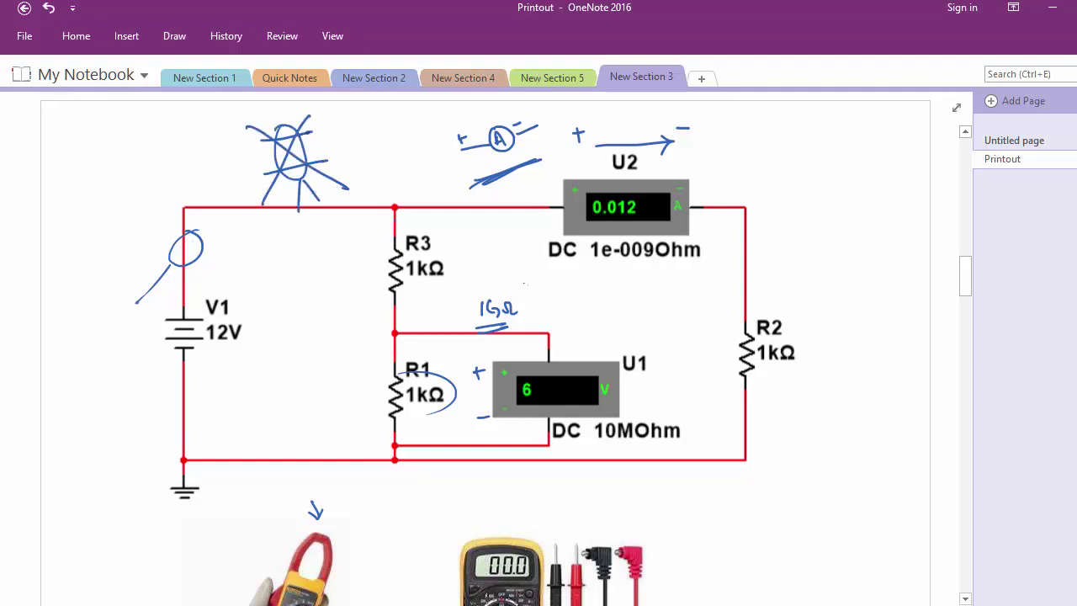
{"action": "mouse_move", "coordinate": [304, 131]}
{"action": "left_mouse_down"}
{"action": "mouse_move", "coordinate": [354, 126]}
{"action": "mouse_move", "coordinate": [306, 180]}
{"action": "left_mouse_up"}
{"action": "mouse_move", "coordinate": [363, 128]}
{"action": "left_mouse_down"}
{"action": "mouse_move", "coordinate": [373, 149]}
{"action": "mouse_move", "coordinate": [363, 147]}
{"action": "left_mouse_up"}
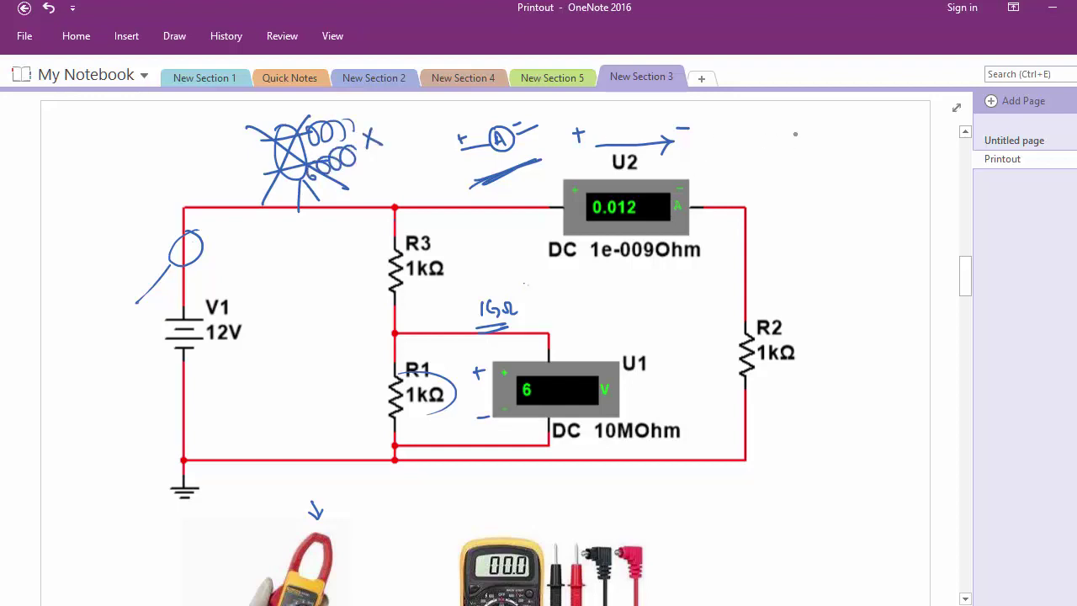
Draw a circle symbol and a coil near R2, labelling the coil 4x with a double underline.
{"action": "mouse_move", "coordinate": [795, 127]}
{"action": "left_mouse_down"}
{"action": "mouse_move", "coordinate": [786, 164]}
{"action": "mouse_move", "coordinate": [797, 127]}
{"action": "left_mouse_up"}
{"action": "left_click_drag", "start_coordinate": [745, 160], "coordinate": [862, 132]}
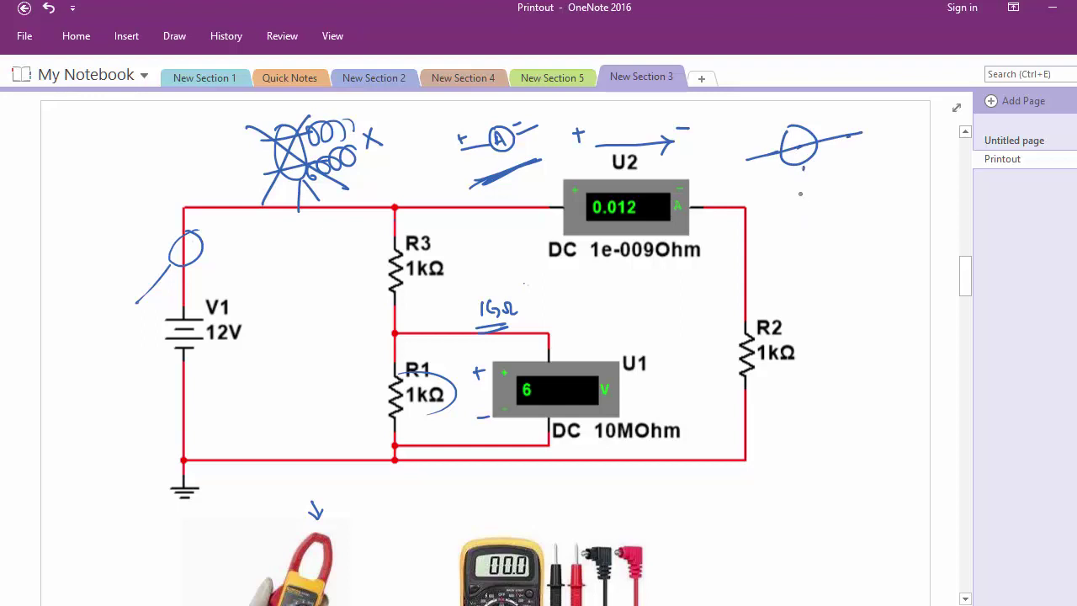
{"action": "left_click_drag", "start_coordinate": [804, 170], "coordinate": [799, 199]}
{"action": "left_click_drag", "start_coordinate": [812, 229], "coordinate": [827, 220]}
{"action": "mouse_move", "coordinate": [765, 244]}
{"action": "left_mouse_down"}
{"action": "mouse_move", "coordinate": [810, 234]}
{"action": "mouse_move", "coordinate": [791, 239]}
{"action": "mouse_move", "coordinate": [815, 239]}
{"action": "mouse_move", "coordinate": [790, 255]}
{"action": "mouse_move", "coordinate": [822, 260]}
{"action": "mouse_move", "coordinate": [892, 224]}
{"action": "left_mouse_up"}
{"action": "mouse_move", "coordinate": [821, 261]}
{"action": "left_mouse_down"}
{"action": "mouse_move", "coordinate": [810, 309]}
{"action": "mouse_move", "coordinate": [840, 299]}
{"action": "left_mouse_up"}
{"action": "mouse_move", "coordinate": [848, 283]}
{"action": "left_mouse_down"}
{"action": "mouse_move", "coordinate": [863, 296]}
{"action": "mouse_move", "coordinate": [850, 296]}
{"action": "left_mouse_up"}
{"action": "left_click_drag", "start_coordinate": [830, 312], "coordinate": [860, 314]}
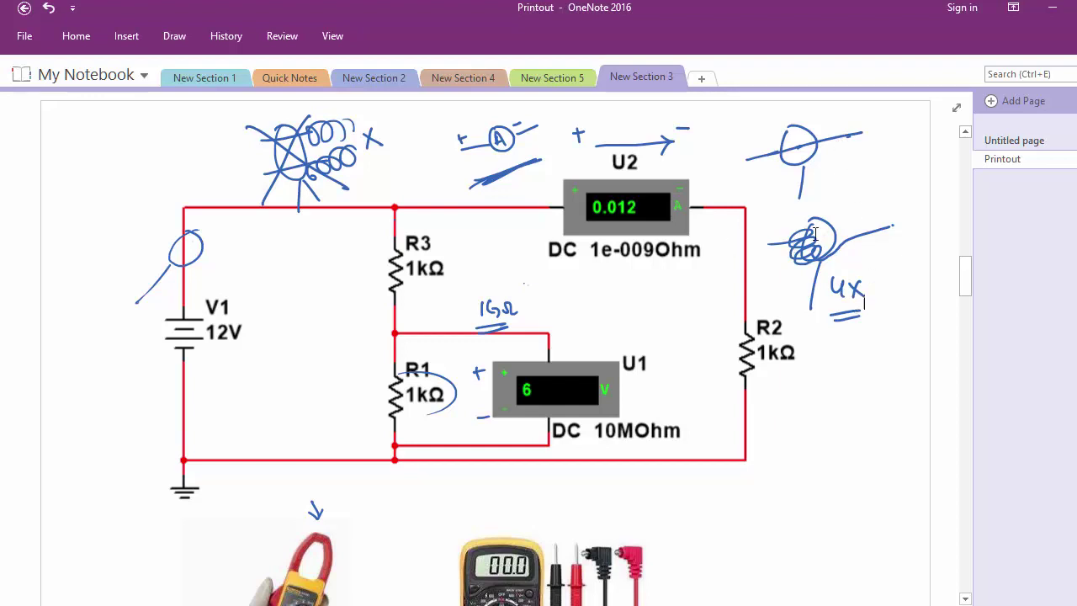
{"action": "scroll", "coordinate": [810, 244], "scroll_direction": "down", "scroll_amount": 3}
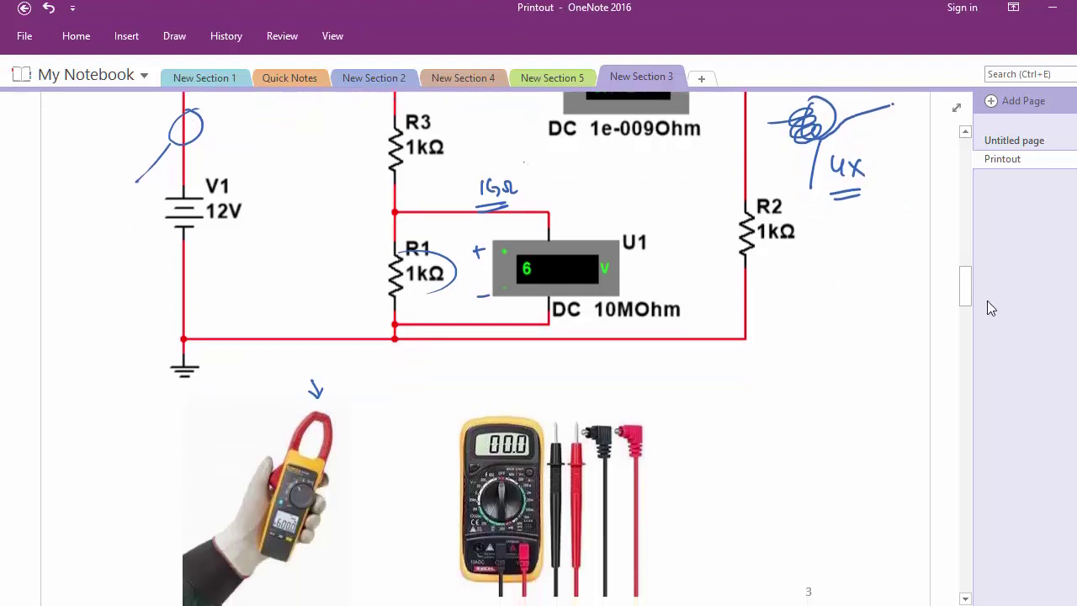
Handwrite P=V×i above the wattmeter circuit and double-underline V and i.
{"action": "scroll", "coordinate": [839, 312], "scroll_direction": "down", "scroll_amount": 3}
{"action": "scroll", "coordinate": [815, 312], "scroll_direction": "down", "scroll_amount": 10}
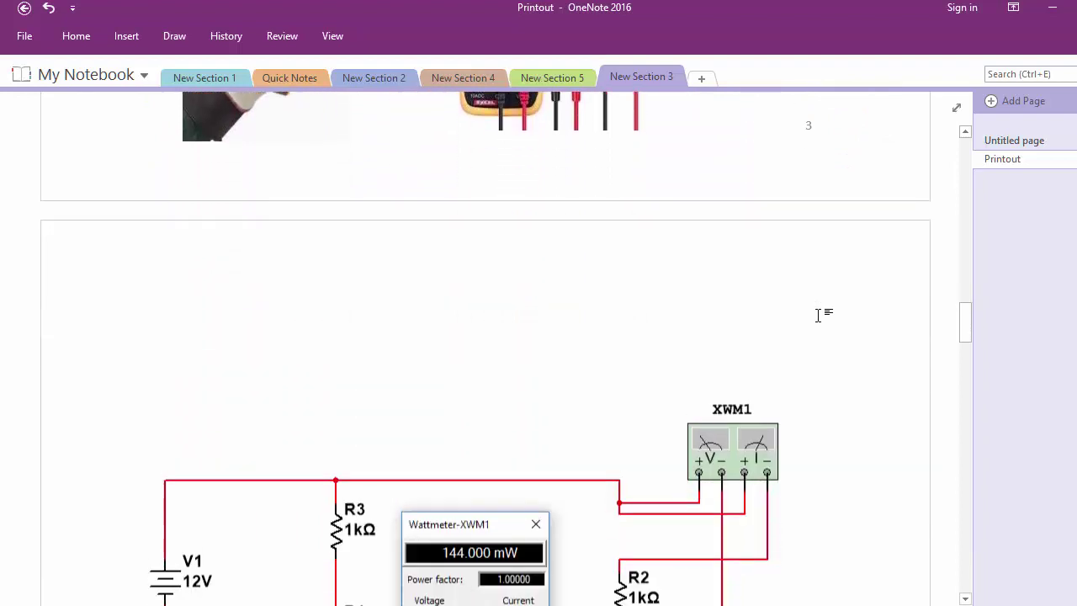
{"action": "scroll", "coordinate": [457, 269], "scroll_direction": "down", "scroll_amount": 2}
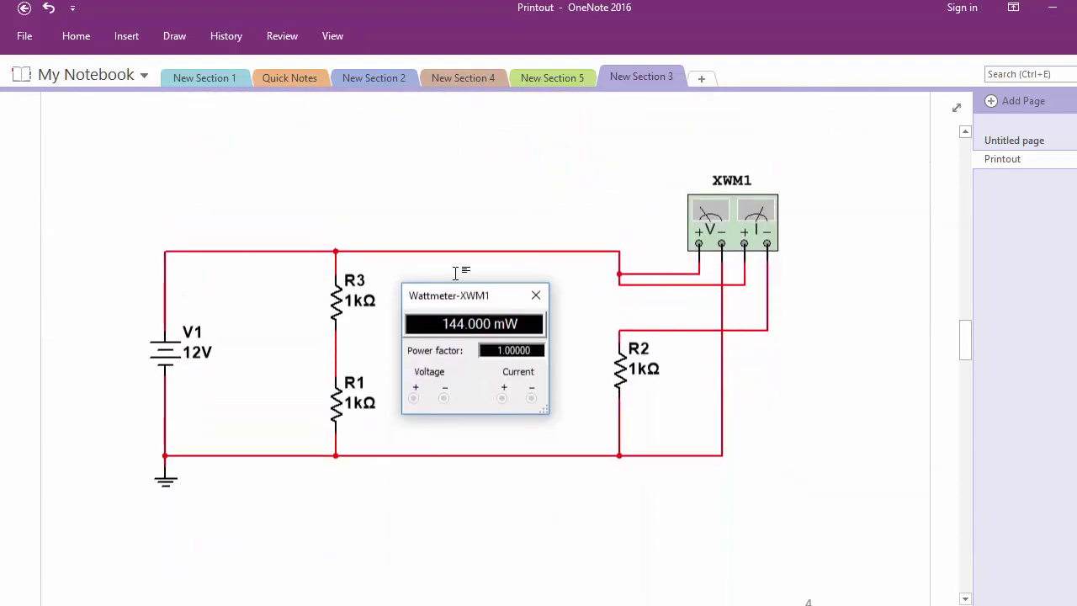
{"action": "scroll", "coordinate": [452, 283], "scroll_direction": "up", "scroll_amount": 2}
{"action": "scroll", "coordinate": [452, 296], "scroll_direction": "down", "scroll_amount": 2}
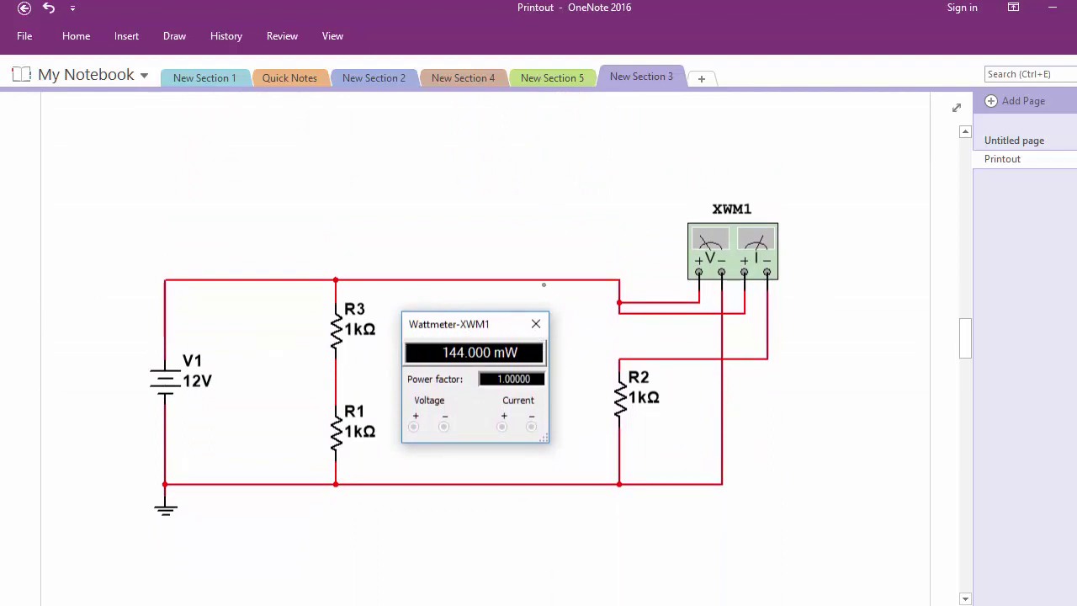
{"action": "left_click_drag", "start_coordinate": [504, 230], "coordinate": [514, 228]}
{"action": "left_click_drag", "start_coordinate": [505, 240], "coordinate": [533, 221]}
{"action": "left_click_drag", "start_coordinate": [540, 226], "coordinate": [544, 235]}
{"action": "mouse_move", "coordinate": [561, 220]}
{"action": "left_mouse_down"}
{"action": "mouse_move", "coordinate": [572, 229]}
{"action": "mouse_move", "coordinate": [544, 245]}
{"action": "left_mouse_up"}
{"action": "left_click_drag", "start_coordinate": [524, 254], "coordinate": [586, 245]}
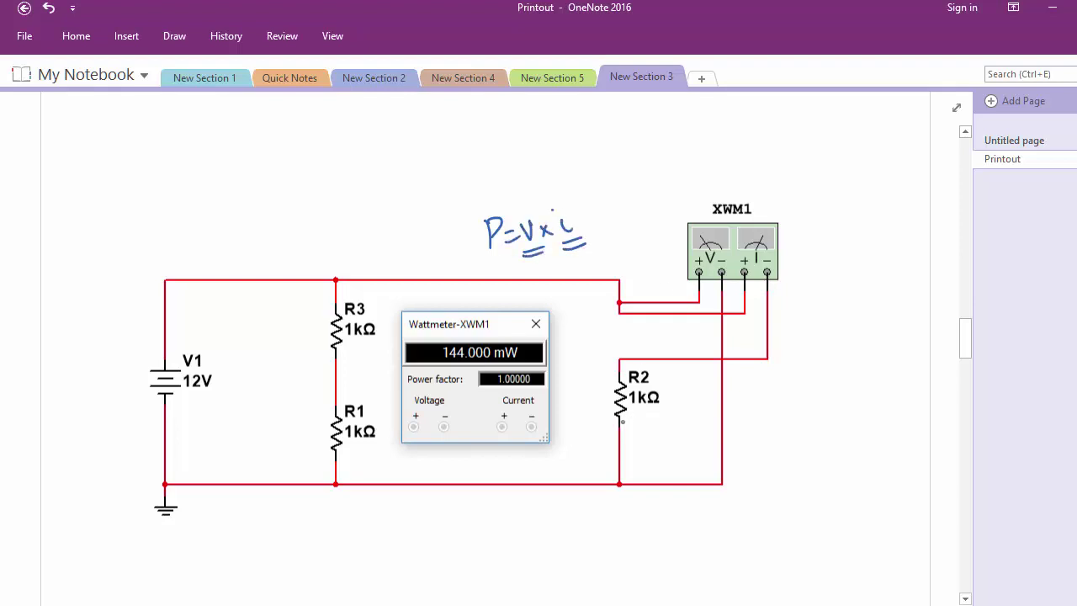
Circle R2, mark the wattmeter's V+ terminal and current-coil wiring, and circle power factor 1.00000.
{"action": "mouse_move", "coordinate": [658, 371]}
{"action": "left_mouse_down"}
{"action": "mouse_move", "coordinate": [671, 412]}
{"action": "mouse_move", "coordinate": [653, 368]}
{"action": "left_mouse_up"}
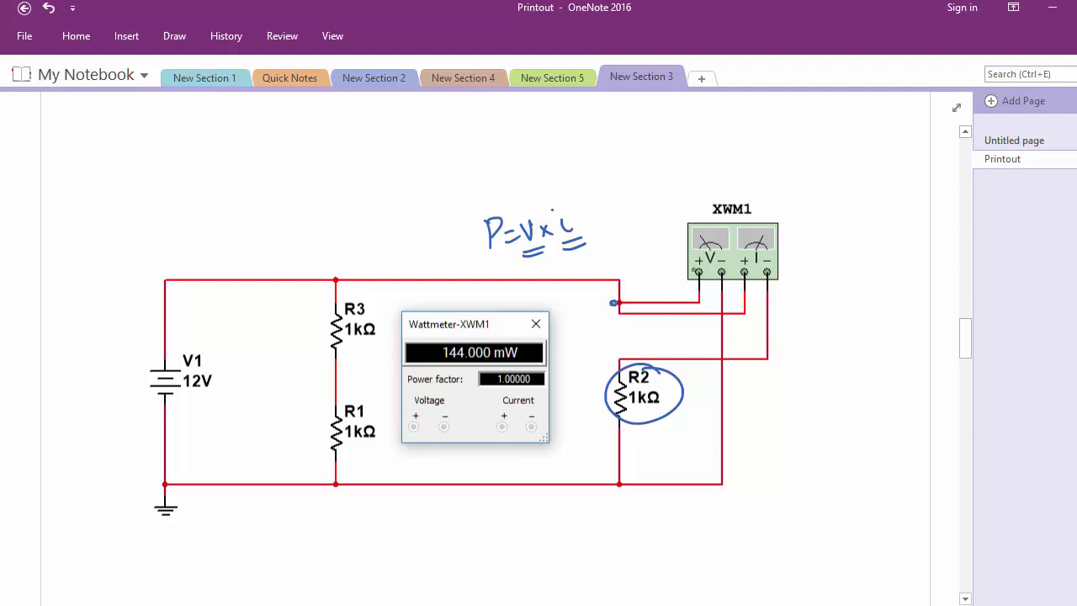
{"action": "left_click", "coordinate": [696, 269]}
{"action": "left_click_drag", "start_coordinate": [617, 477], "coordinate": [616, 487]}
{"action": "mouse_move", "coordinate": [623, 316]}
{"action": "left_mouse_down"}
{"action": "mouse_move", "coordinate": [733, 315]}
{"action": "mouse_move", "coordinate": [742, 272]}
{"action": "mouse_move", "coordinate": [774, 273]}
{"action": "mouse_move", "coordinate": [764, 360]}
{"action": "mouse_move", "coordinate": [652, 367]}
{"action": "mouse_move", "coordinate": [613, 389]}
{"action": "left_mouse_up"}
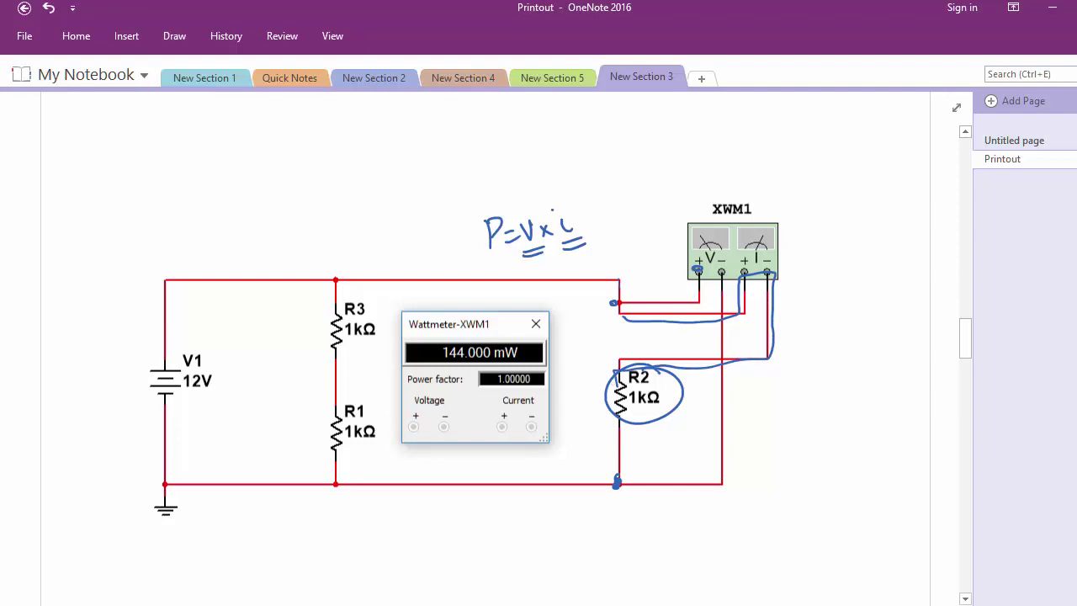
{"action": "mouse_move", "coordinate": [540, 375]}
{"action": "left_mouse_down"}
{"action": "mouse_move", "coordinate": [507, 363]}
{"action": "mouse_move", "coordinate": [480, 405]}
{"action": "mouse_move", "coordinate": [512, 367]}
{"action": "left_mouse_up"}
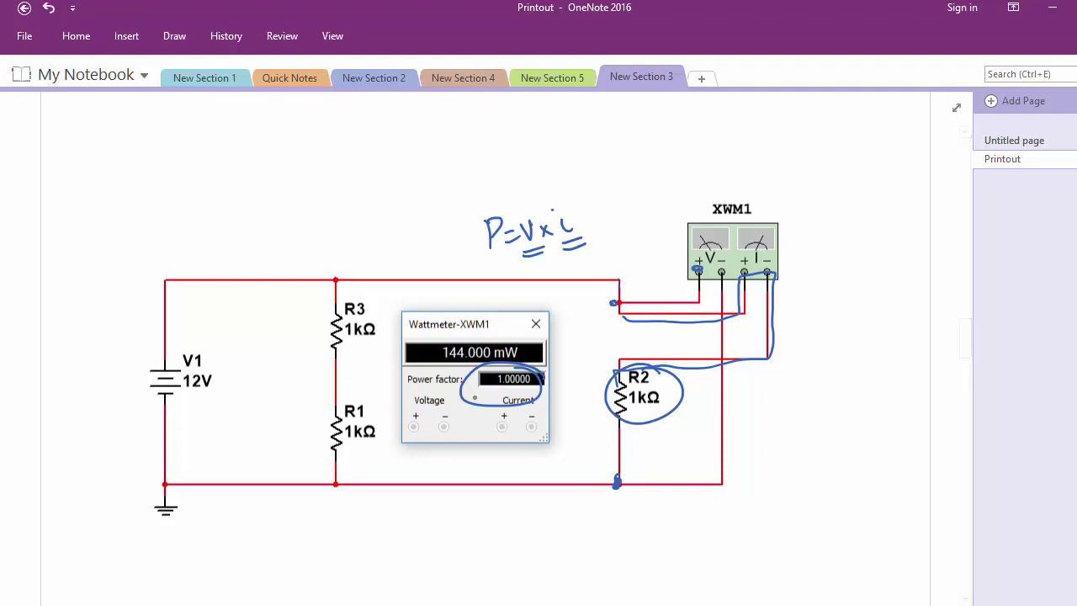
{"action": "scroll", "coordinate": [475, 404], "scroll_direction": "down", "scroll_amount": 10}
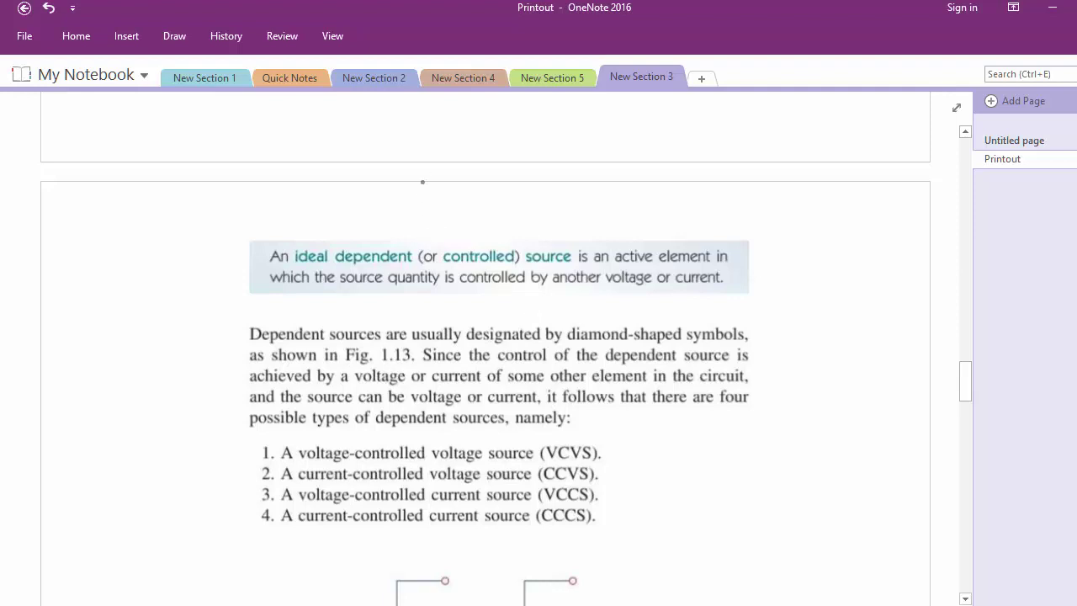
Sketch a circular voltage source above the definition box and label it 10V.
{"action": "left_click_drag", "start_coordinate": [425, 177], "coordinate": [433, 206]}
{"action": "left_click_drag", "start_coordinate": [425, 201], "coordinate": [432, 218]}
{"action": "left_click_drag", "start_coordinate": [430, 225], "coordinate": [437, 242]}
{"action": "mouse_move", "coordinate": [452, 203]}
{"action": "left_mouse_down"}
{"action": "mouse_move", "coordinate": [451, 213]}
{"action": "mouse_move", "coordinate": [463, 199]}
{"action": "left_mouse_up"}
{"action": "left_click_drag", "start_coordinate": [471, 197], "coordinate": [481, 195]}
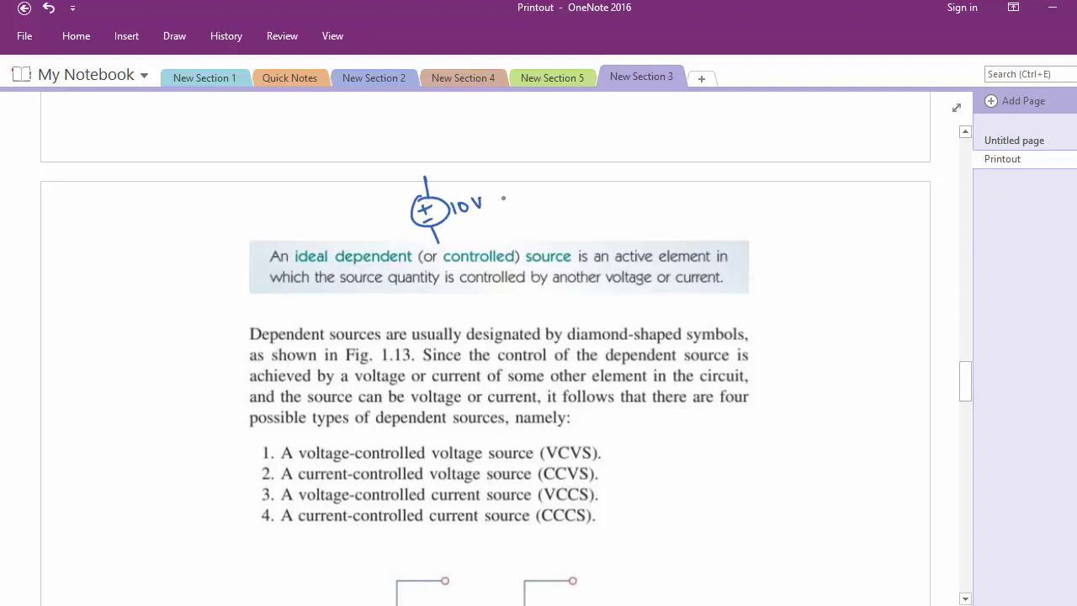
{"action": "left_click_drag", "start_coordinate": [531, 171], "coordinate": [531, 187]}
Draw a 10A current source with an inner arrow beside it, enclosed by a wire loop.
{"action": "left_click_drag", "start_coordinate": [530, 191], "coordinate": [529, 207]}
{"action": "mouse_move", "coordinate": [542, 209]}
{"action": "left_mouse_down"}
{"action": "mouse_move", "coordinate": [536, 197]}
{"action": "mouse_move", "coordinate": [554, 236]}
{"action": "left_mouse_up"}
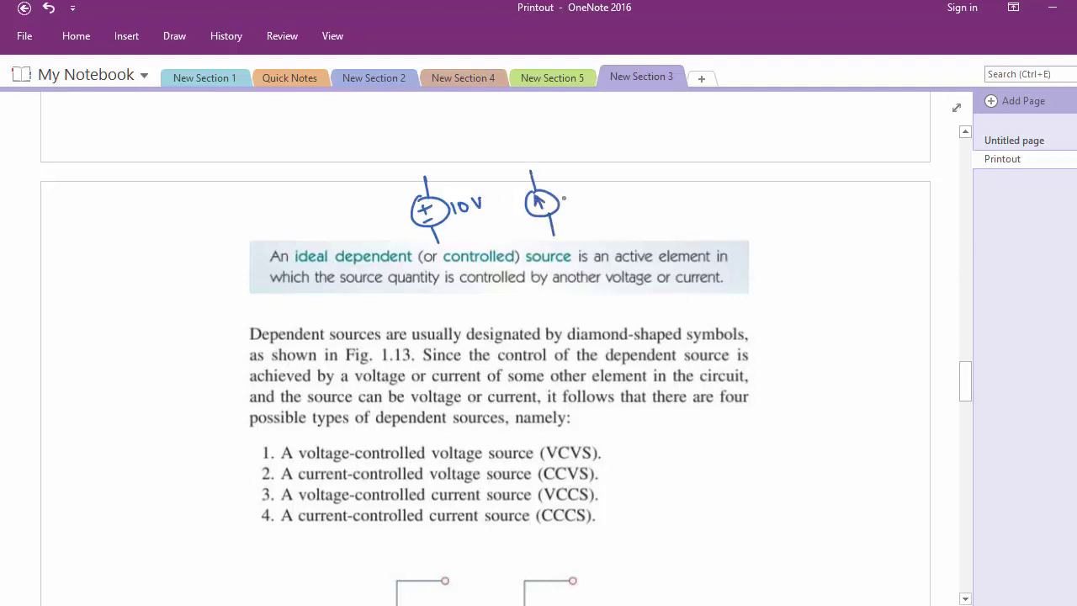
{"action": "mouse_move", "coordinate": [565, 189]}
{"action": "left_mouse_down"}
{"action": "mouse_move", "coordinate": [566, 204]}
{"action": "mouse_move", "coordinate": [577, 189]}
{"action": "left_mouse_up"}
{"action": "mouse_move", "coordinate": [587, 198]}
{"action": "left_mouse_down"}
{"action": "mouse_move", "coordinate": [592, 184]}
{"action": "mouse_move", "coordinate": [599, 197]}
{"action": "left_mouse_up"}
{"action": "left_click_drag", "start_coordinate": [583, 192], "coordinate": [599, 187]}
{"action": "left_click_drag", "start_coordinate": [530, 170], "coordinate": [574, 158]}
{"action": "mouse_move", "coordinate": [554, 236]}
{"action": "left_mouse_down"}
{"action": "mouse_move", "coordinate": [601, 207]}
{"action": "mouse_move", "coordinate": [608, 224]}
{"action": "left_mouse_up"}
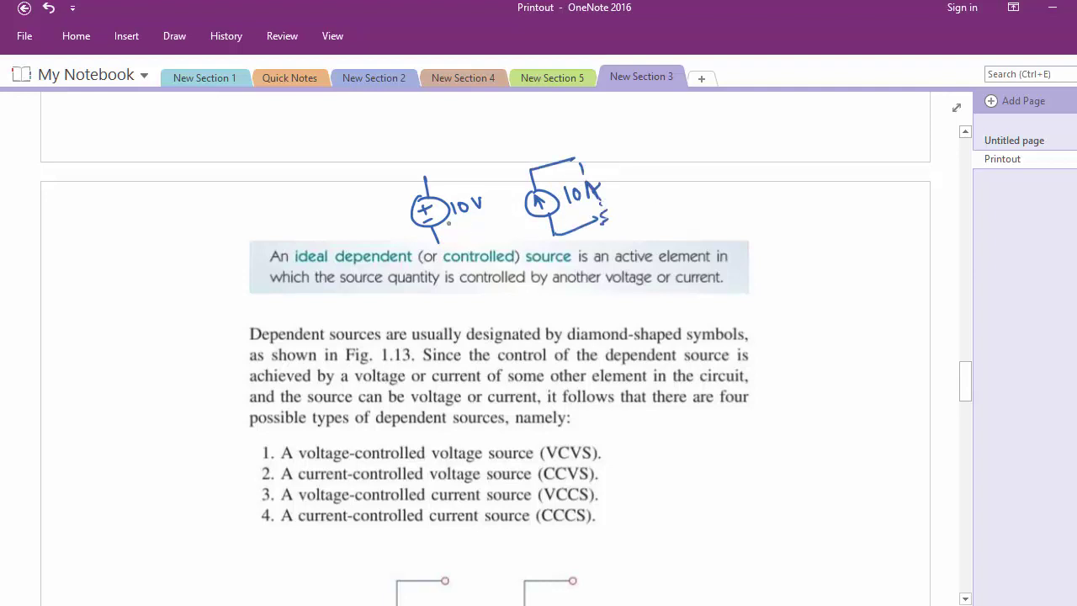
Sketch a battery symbol left of the sources and label it 12V.
{"action": "left_click_drag", "start_coordinate": [343, 182], "coordinate": [349, 207]}
{"action": "mouse_move", "coordinate": [336, 214]}
{"action": "left_mouse_down"}
{"action": "mouse_move", "coordinate": [375, 201]}
{"action": "mouse_move", "coordinate": [365, 213]}
{"action": "left_mouse_up"}
{"action": "left_click_drag", "start_coordinate": [361, 216], "coordinate": [371, 239]}
{"action": "left_click_drag", "start_coordinate": [280, 223], "coordinate": [289, 237]}
{"action": "mouse_move", "coordinate": [293, 224]}
{"action": "left_mouse_down"}
{"action": "mouse_move", "coordinate": [296, 244]}
{"action": "mouse_move", "coordinate": [317, 212]}
{"action": "left_mouse_up"}
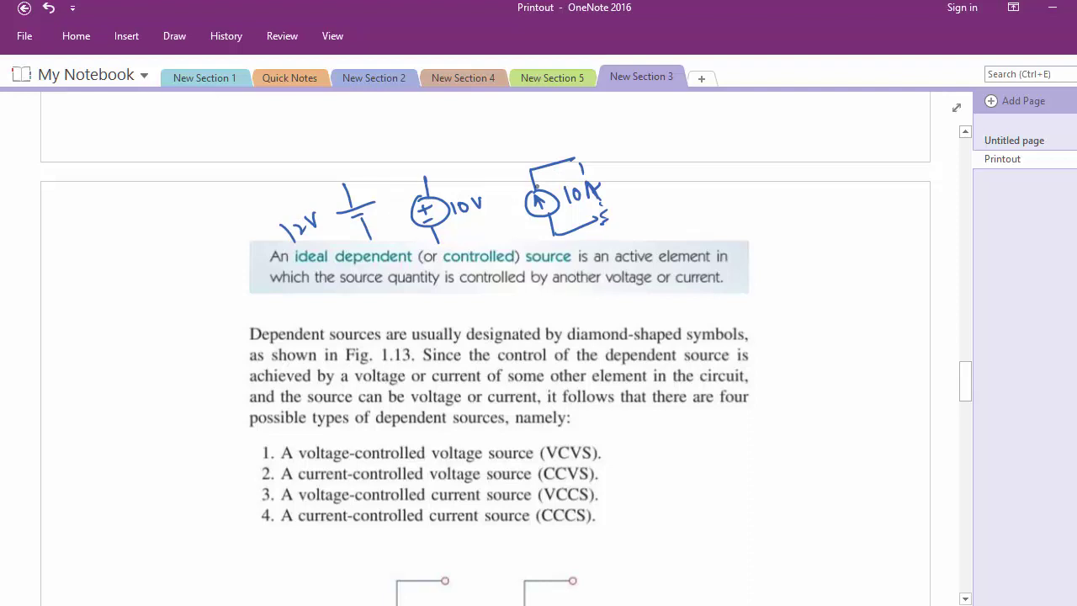
Scroll down to Figure 1.13's diamond-shaped dependent source symbols.
{"action": "scroll", "coordinate": [637, 168], "scroll_direction": "down", "scroll_amount": 2}
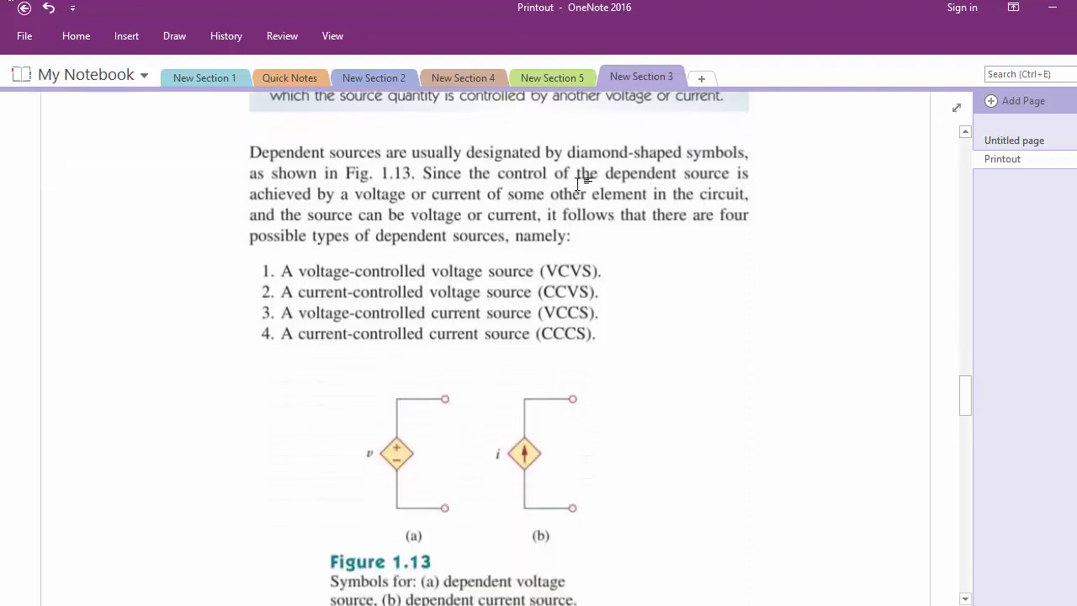
{"action": "scroll", "coordinate": [568, 204], "scroll_direction": "up", "scroll_amount": 1}
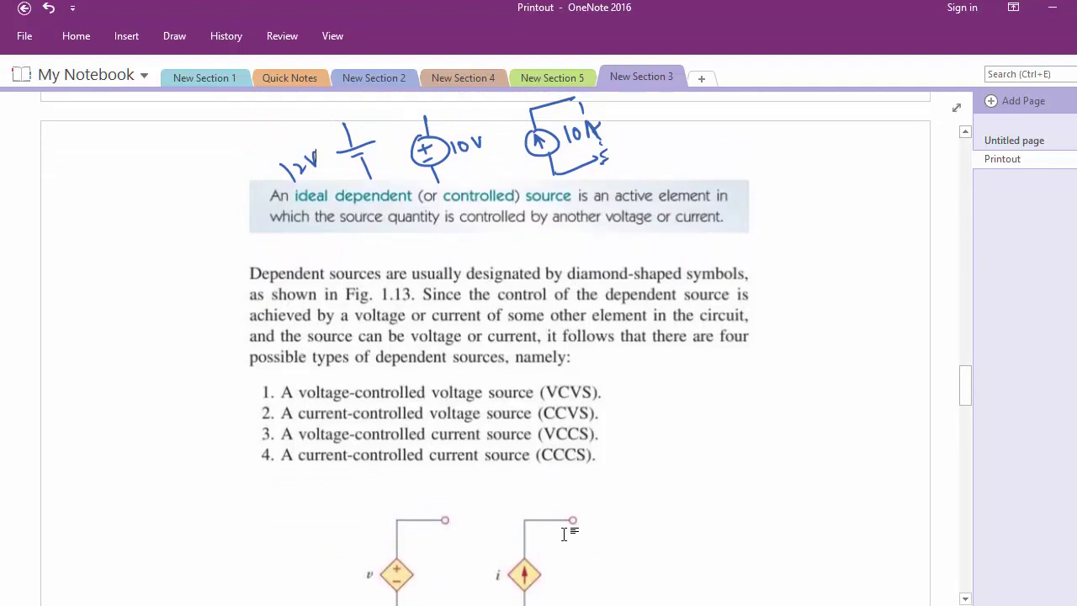
{"action": "scroll", "coordinate": [560, 387], "scroll_direction": "down", "scroll_amount": 2}
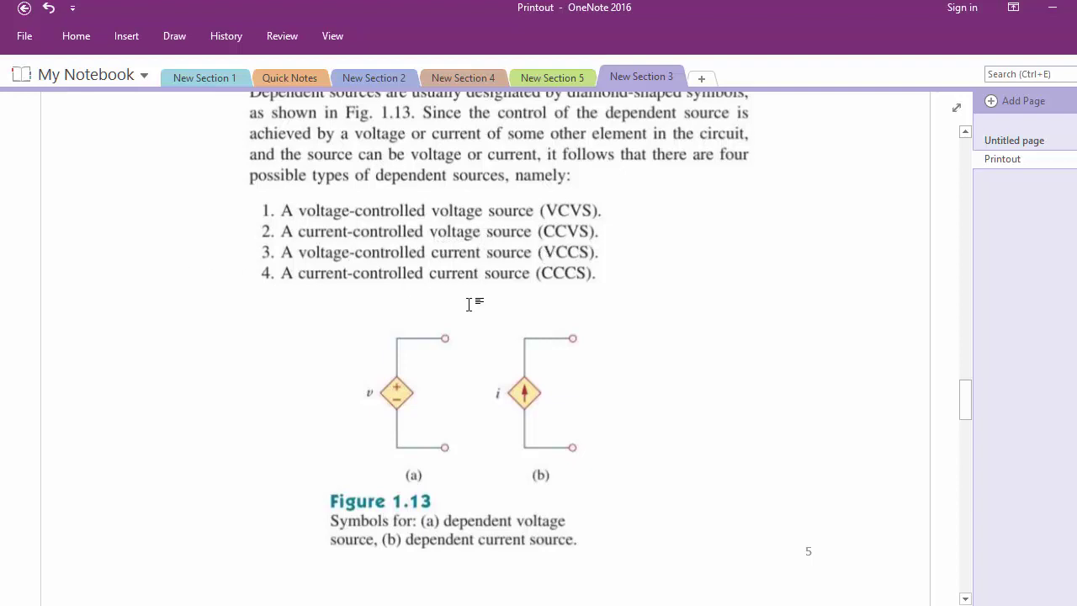
Below the V2 1V/V symbol, draw a diamond dependent source with + and − signs, labelled 5V3.
{"action": "scroll", "coordinate": [521, 320], "scroll_direction": "down", "scroll_amount": 3}
{"action": "scroll", "coordinate": [548, 333], "scroll_direction": "down", "scroll_amount": 6}
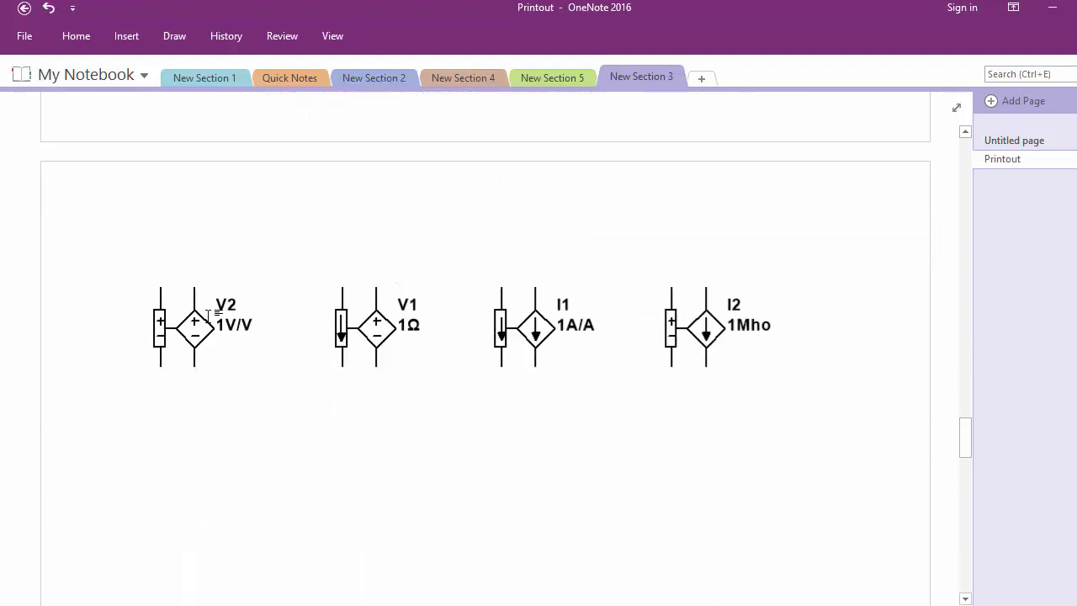
{"action": "scroll", "coordinate": [503, 304], "scroll_direction": "up", "scroll_amount": 5}
{"action": "scroll", "coordinate": [396, 261], "scroll_direction": "down", "scroll_amount": 10}
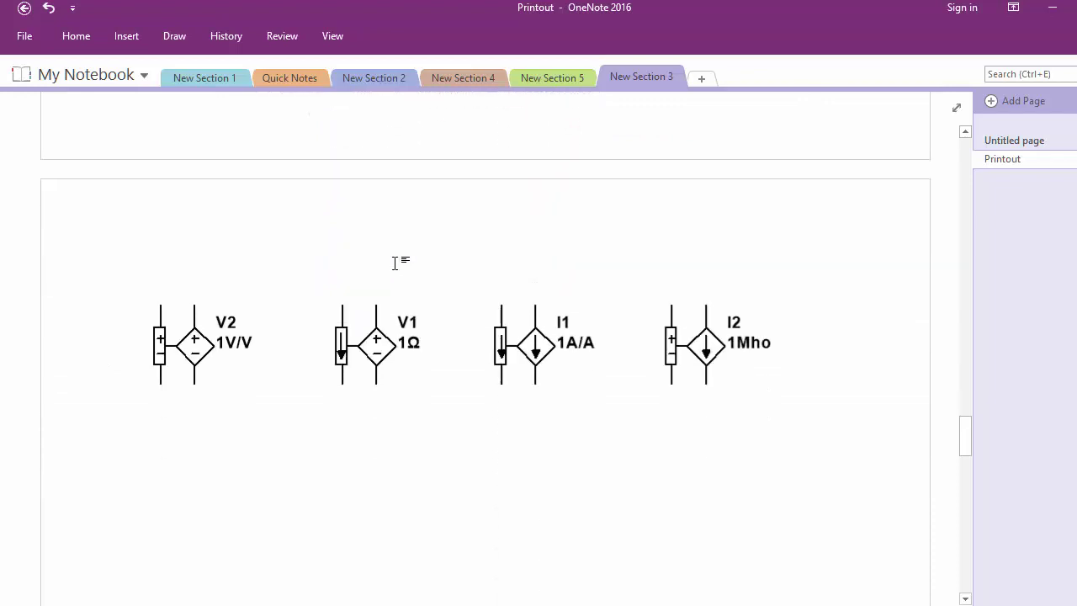
{"action": "scroll", "coordinate": [394, 263], "scroll_direction": "up", "scroll_amount": 5}
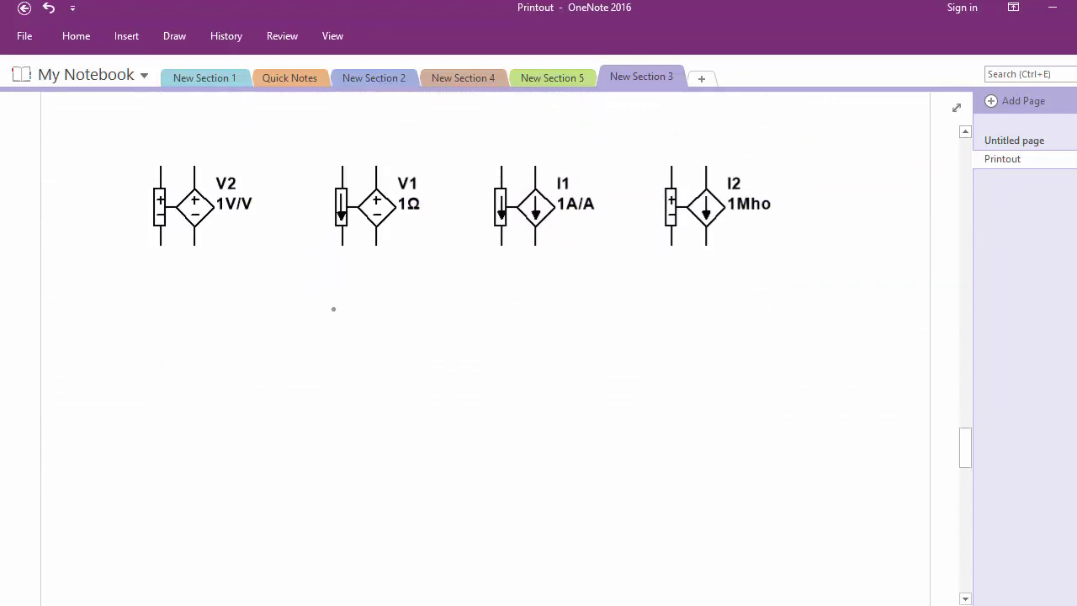
{"action": "left_click_drag", "start_coordinate": [203, 292], "coordinate": [192, 333]}
{"action": "mouse_move", "coordinate": [207, 314]}
{"action": "left_mouse_down"}
{"action": "mouse_move", "coordinate": [225, 323]}
{"action": "mouse_move", "coordinate": [209, 347]}
{"action": "mouse_move", "coordinate": [225, 323]}
{"action": "left_mouse_up"}
{"action": "left_click_drag", "start_coordinate": [205, 323], "coordinate": [208, 331]}
{"action": "left_click_drag", "start_coordinate": [209, 337], "coordinate": [219, 370]}
{"action": "mouse_move", "coordinate": [237, 305]}
{"action": "left_mouse_down"}
{"action": "mouse_move", "coordinate": [233, 318]}
{"action": "mouse_move", "coordinate": [256, 304]}
{"action": "mouse_move", "coordinate": [262, 330]}
{"action": "left_mouse_up"}
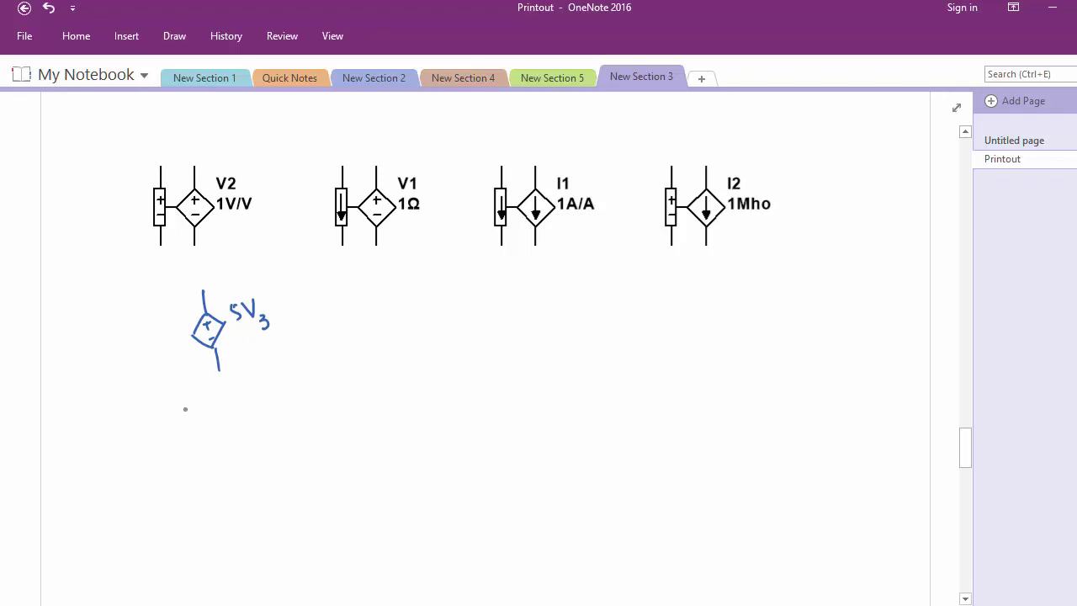
Double-underline the 1V/V gain unit and add an equals sign beside 5V3.
{"action": "left_click_drag", "start_coordinate": [219, 221], "coordinate": [248, 217]}
{"action": "left_click_drag", "start_coordinate": [223, 228], "coordinate": [248, 227]}
{"action": "left_click_drag", "start_coordinate": [234, 323], "coordinate": [244, 321]}
Begin the gain expression with 5 below the diamond, undoing the mistaken strokes with Ctrl+Z.
{"action": "left_click_drag", "start_coordinate": [235, 330], "coordinate": [246, 328]}
{"action": "left_click_drag", "start_coordinate": [169, 407], "coordinate": [172, 429]}
{"action": "left_click_drag", "start_coordinate": [179, 406], "coordinate": [187, 403]}
{"action": "mouse_move", "coordinate": [188, 404]}
{"action": "left_mouse_down"}
{"action": "mouse_move", "coordinate": [195, 418]}
{"action": "mouse_move", "coordinate": [200, 401]}
{"action": "left_mouse_up"}
{"action": "mouse_move", "coordinate": [204, 406]}
{"action": "left_mouse_down"}
{"action": "mouse_move", "coordinate": [209, 421]}
{"action": "mouse_move", "coordinate": [221, 411]}
{"action": "left_mouse_up"}
{"action": "mouse_move", "coordinate": [227, 400]}
{"action": "left_mouse_down"}
{"action": "mouse_move", "coordinate": [234, 410]}
{"action": "mouse_move", "coordinate": [235, 395]}
{"action": "left_mouse_up"}
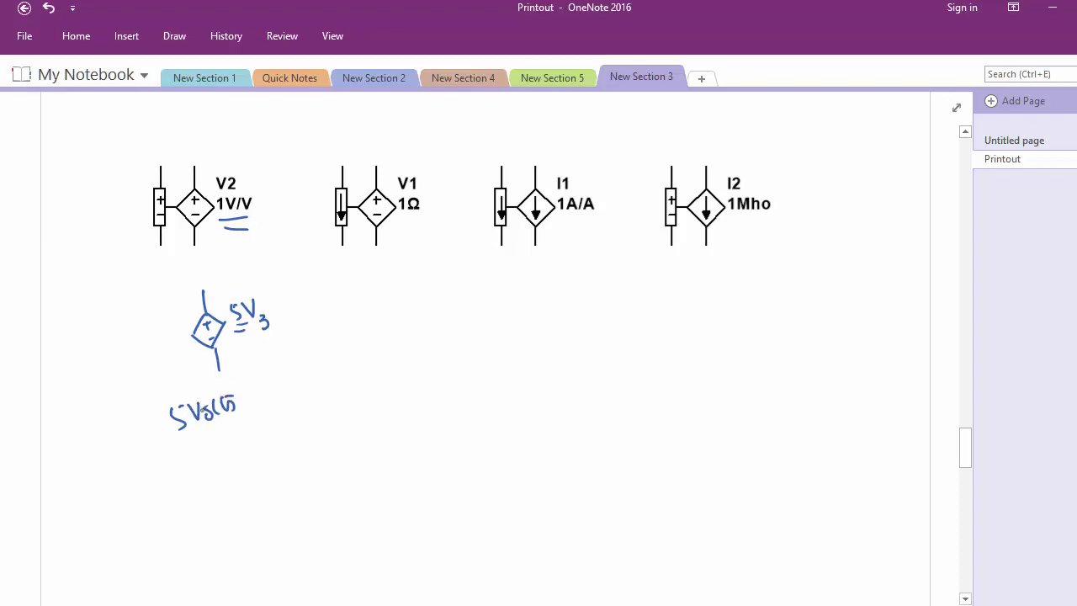
{"action": "key", "text": "ctrl+z"}
{"action": "key", "text": "ctrl+z"}
{"action": "key", "text": "ctrl+z"}
{"action": "key", "text": "ctrl+z"}
{"action": "key", "text": "ctrl+z"}
Complete the first equation as 5 × V3 = volts and mark the V2 label.
{"action": "mouse_move", "coordinate": [206, 407]}
{"action": "left_mouse_down"}
{"action": "mouse_move", "coordinate": [214, 417]}
{"action": "mouse_move", "coordinate": [205, 423]}
{"action": "left_mouse_up"}
{"action": "mouse_move", "coordinate": [219, 400]}
{"action": "left_mouse_down"}
{"action": "mouse_move", "coordinate": [224, 413]}
{"action": "mouse_move", "coordinate": [232, 396]}
{"action": "left_mouse_up"}
{"action": "mouse_move", "coordinate": [240, 403]}
{"action": "left_mouse_down"}
{"action": "mouse_move", "coordinate": [244, 418]}
{"action": "mouse_move", "coordinate": [276, 399]}
{"action": "left_mouse_up"}
{"action": "left_click_drag", "start_coordinate": [267, 406], "coordinate": [283, 403]}
{"action": "mouse_move", "coordinate": [281, 383]}
{"action": "left_mouse_down"}
{"action": "mouse_move", "coordinate": [309, 396]}
{"action": "mouse_move", "coordinate": [318, 384]}
{"action": "left_mouse_up"}
{"action": "left_click_drag", "start_coordinate": [321, 358], "coordinate": [318, 367]}
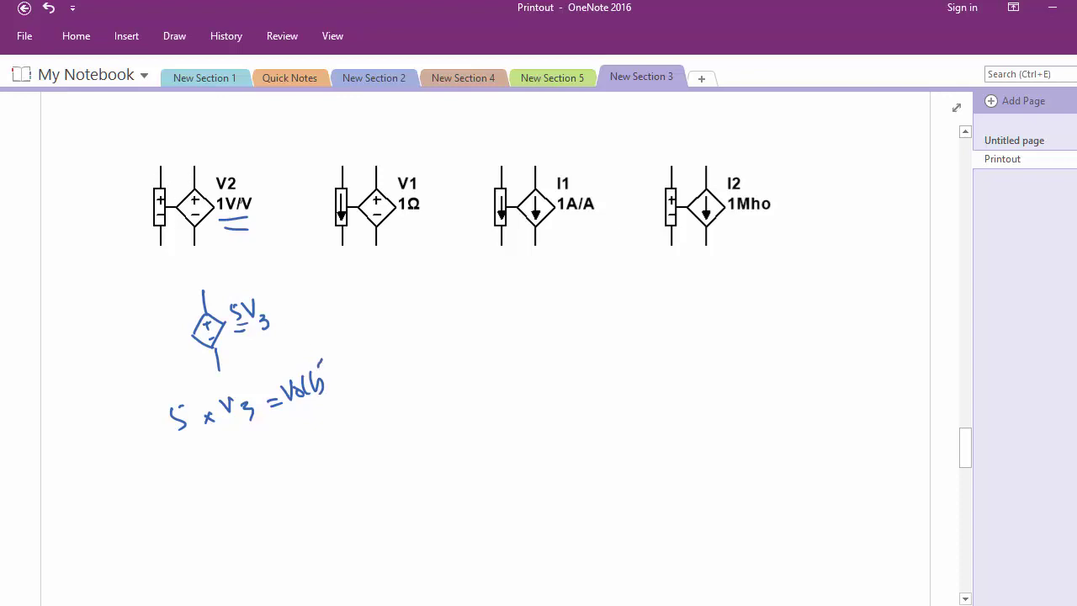
{"action": "left_click_drag", "start_coordinate": [217, 191], "coordinate": [234, 190]}
Write the note V3 = 10 above the equation.
{"action": "mouse_move", "coordinate": [150, 355]}
{"action": "left_mouse_down"}
{"action": "mouse_move", "coordinate": [171, 370]}
{"action": "mouse_move", "coordinate": [190, 360]}
{"action": "left_mouse_up"}
{"action": "left_click_drag", "start_coordinate": [181, 366], "coordinate": [197, 365]}
{"action": "left_click_drag", "start_coordinate": [206, 353], "coordinate": [207, 354]}
Write 5 × 10 = 50 volts below and double-underline the 5.
{"action": "left_click_drag", "start_coordinate": [183, 459], "coordinate": [180, 469]}
{"action": "left_click_drag", "start_coordinate": [200, 456], "coordinate": [200, 466]}
{"action": "left_click_drag", "start_coordinate": [220, 447], "coordinate": [222, 460]}
{"action": "mouse_move", "coordinate": [233, 452]}
{"action": "left_mouse_down"}
{"action": "mouse_move", "coordinate": [234, 461]}
{"action": "mouse_move", "coordinate": [260, 446]}
{"action": "left_mouse_up"}
{"action": "left_click_drag", "start_coordinate": [254, 455], "coordinate": [295, 431]}
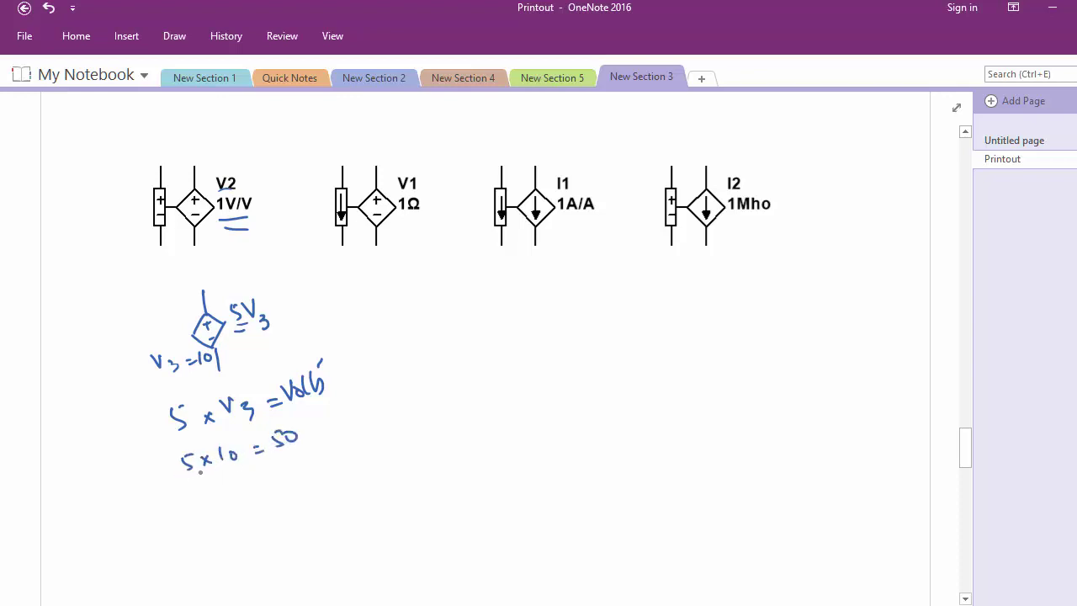
{"action": "mouse_move", "coordinate": [187, 475]}
{"action": "left_mouse_down"}
{"action": "mouse_move", "coordinate": [244, 457]}
{"action": "mouse_move", "coordinate": [239, 464]}
{"action": "mouse_move", "coordinate": [241, 444]}
{"action": "mouse_move", "coordinate": [332, 409]}
{"action": "left_mouse_up"}
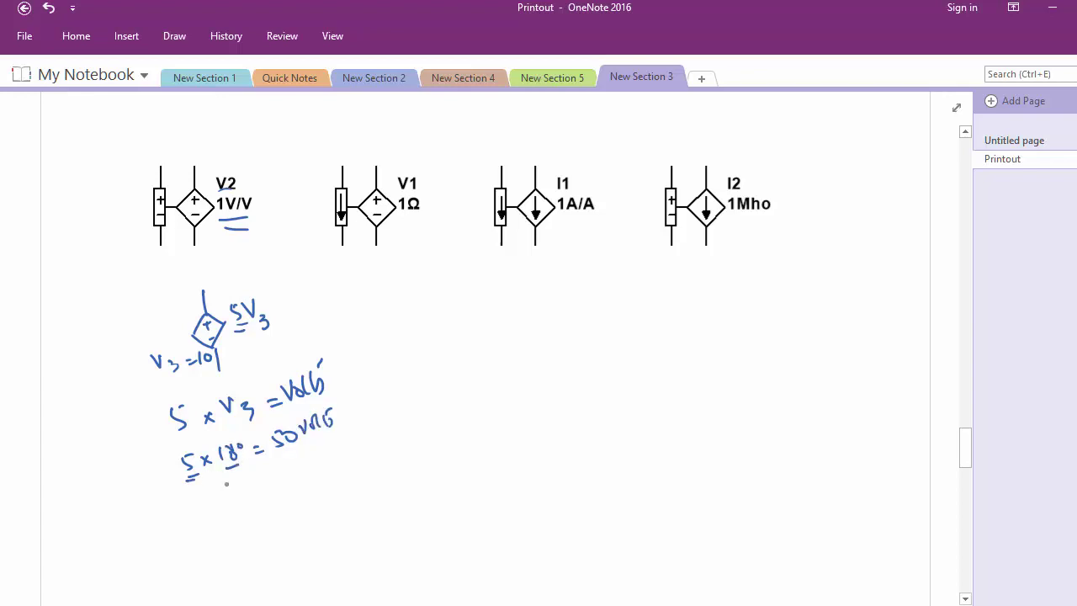
Add the line stating 5 = V/V, labelled Voltage Gain.
{"action": "left_click_drag", "start_coordinate": [206, 496], "coordinate": [199, 510]}
{"action": "left_click_drag", "start_coordinate": [222, 498], "coordinate": [238, 502]}
{"action": "mouse_move", "coordinate": [250, 484]}
{"action": "left_mouse_down"}
{"action": "mouse_move", "coordinate": [257, 494]}
{"action": "mouse_move", "coordinate": [268, 481]}
{"action": "left_mouse_up"}
{"action": "mouse_move", "coordinate": [273, 486]}
{"action": "left_mouse_down"}
{"action": "mouse_move", "coordinate": [276, 499]}
{"action": "mouse_move", "coordinate": [291, 481]}
{"action": "mouse_move", "coordinate": [300, 494]}
{"action": "mouse_move", "coordinate": [313, 471]}
{"action": "mouse_move", "coordinate": [331, 484]}
{"action": "left_mouse_up"}
{"action": "left_click_drag", "start_coordinate": [337, 473], "coordinate": [351, 476]}
{"action": "mouse_move", "coordinate": [350, 471]}
{"action": "left_mouse_down"}
{"action": "mouse_move", "coordinate": [357, 491]}
{"action": "mouse_move", "coordinate": [361, 467]}
{"action": "left_mouse_up"}
{"action": "left_click_drag", "start_coordinate": [333, 468], "coordinate": [348, 463]}
{"action": "left_click_drag", "start_coordinate": [310, 507], "coordinate": [333, 518]}
{"action": "left_click_drag", "start_coordinate": [336, 509], "coordinate": [353, 517]}
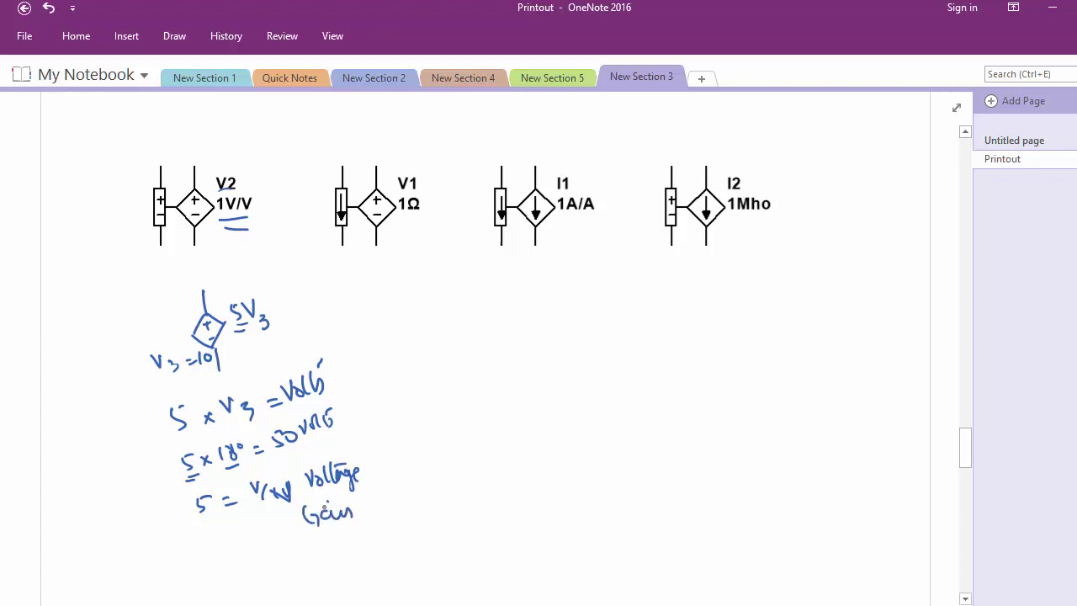